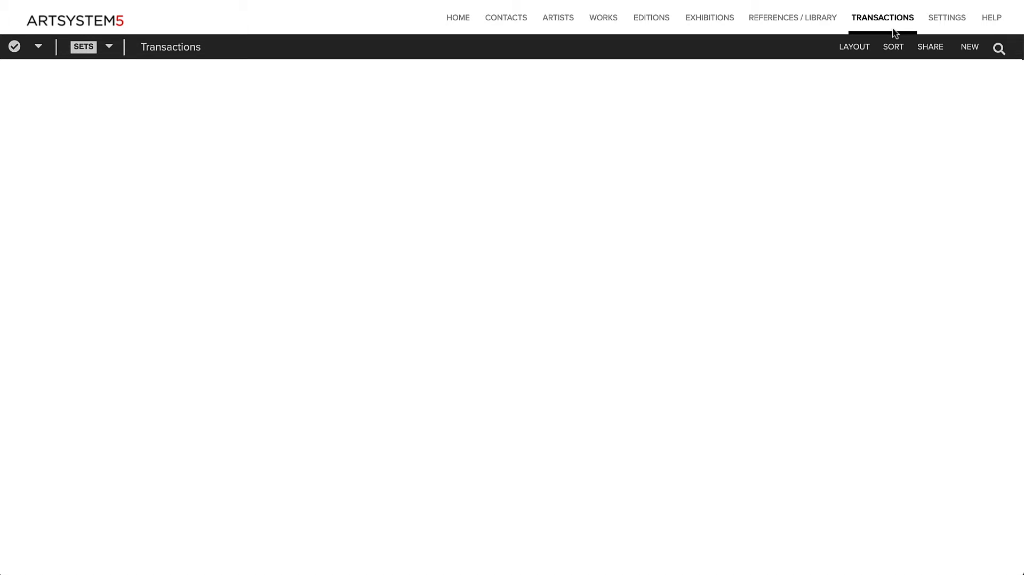
Start a new transaction record of type Invoice
left_click(969, 47)
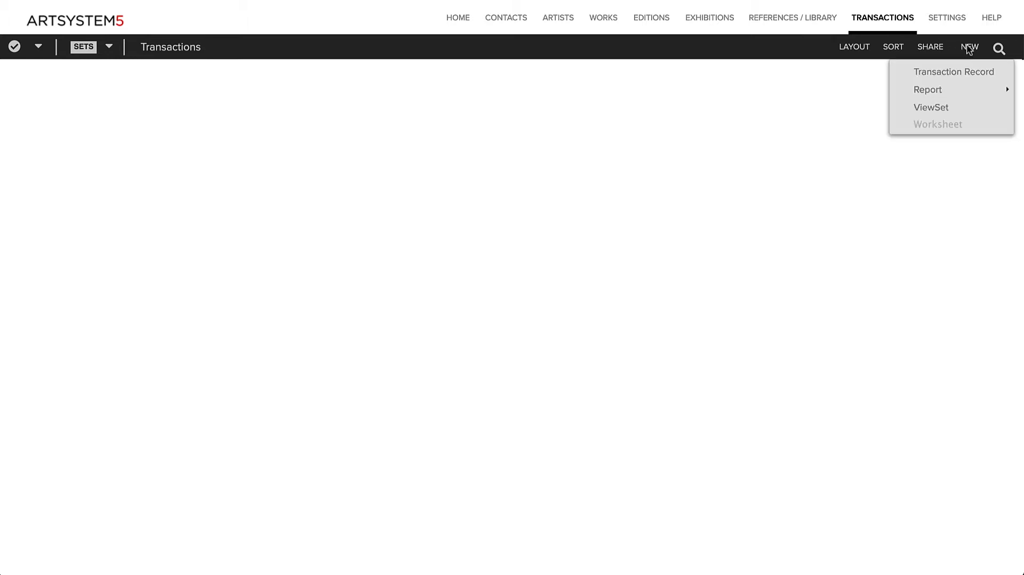
left_click(1004, 78)
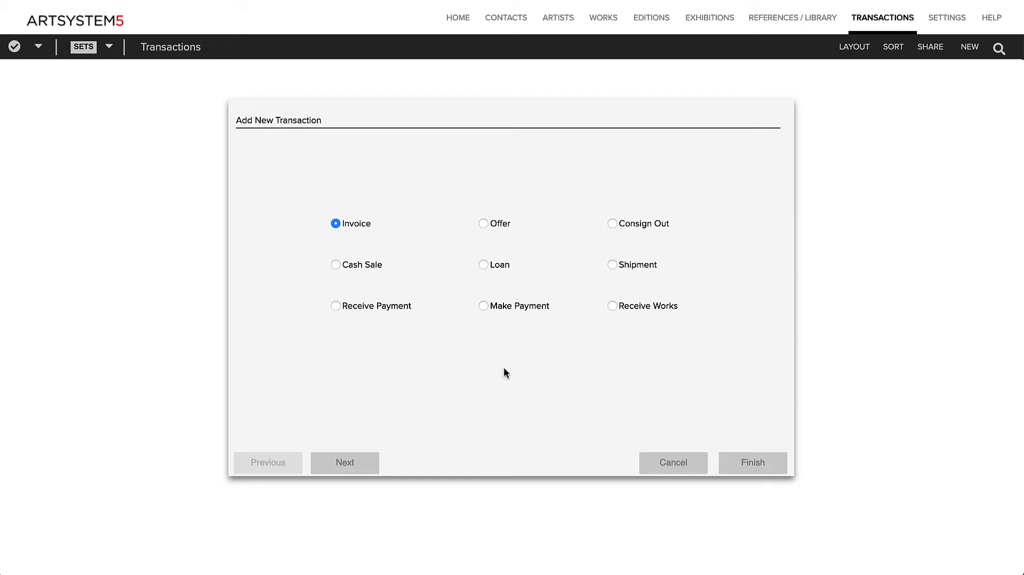
left_click(338, 460)
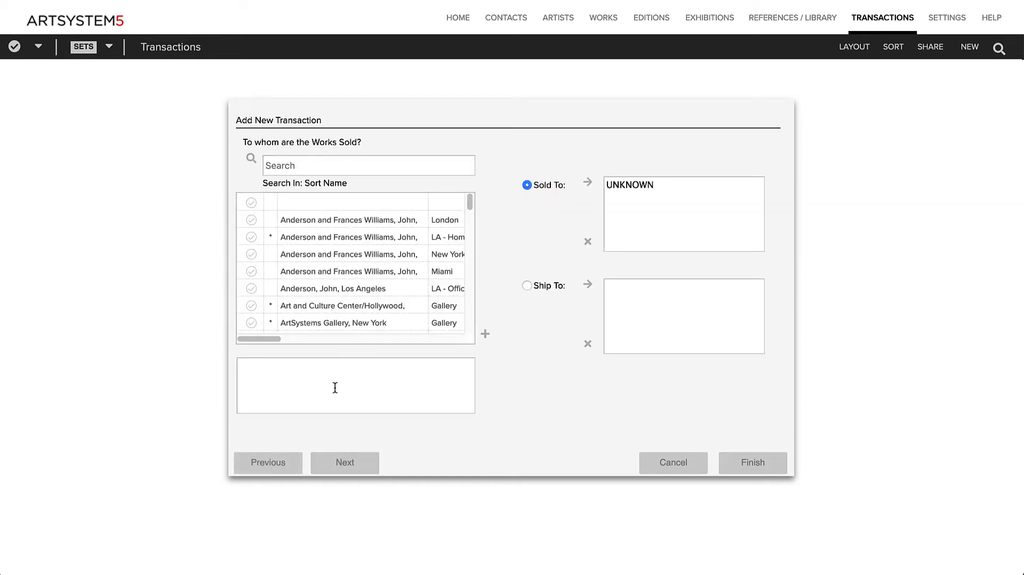
Find the customer by surname, set their Chicago Home address as Sold To, and finish the invoice with the marked works
left_click(324, 172)
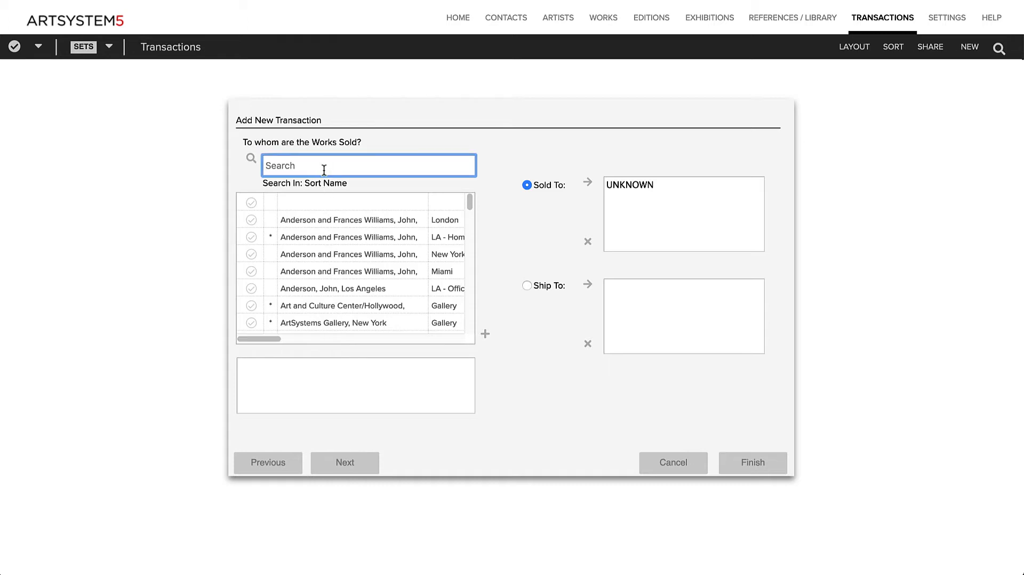
type("gold")
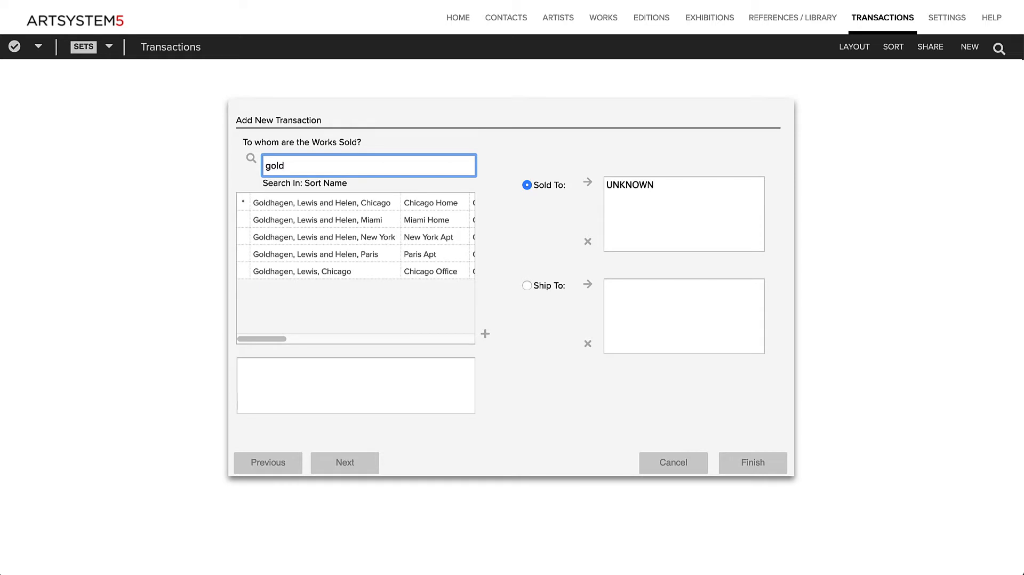
left_click(341, 204)
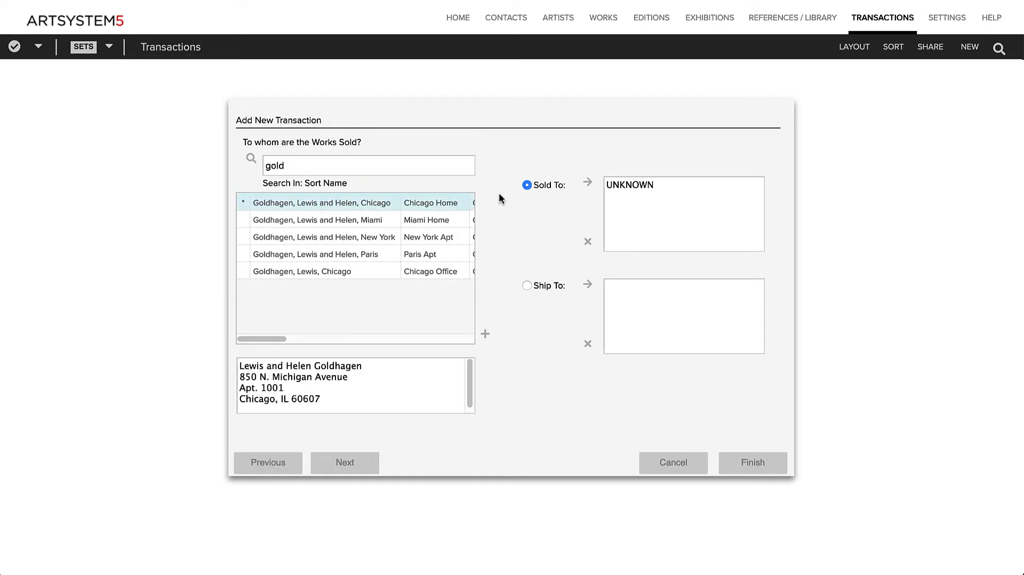
left_click(588, 182)
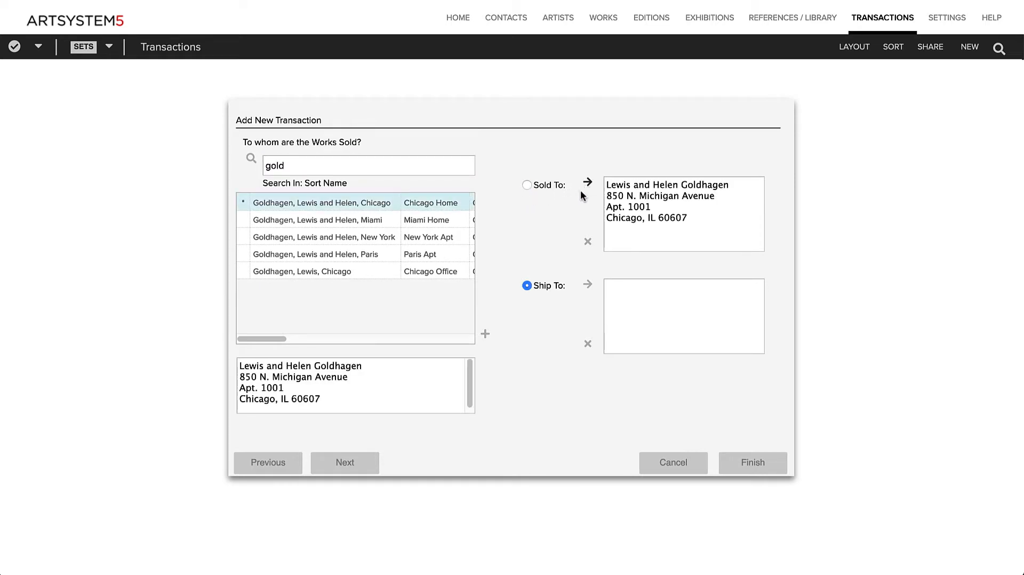
left_click(371, 462)
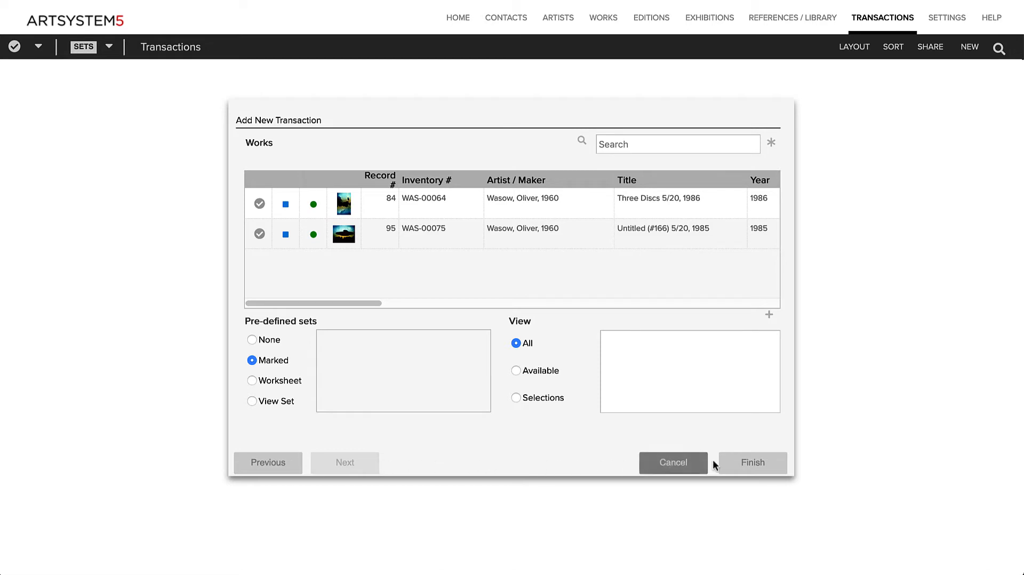
left_click(732, 463)
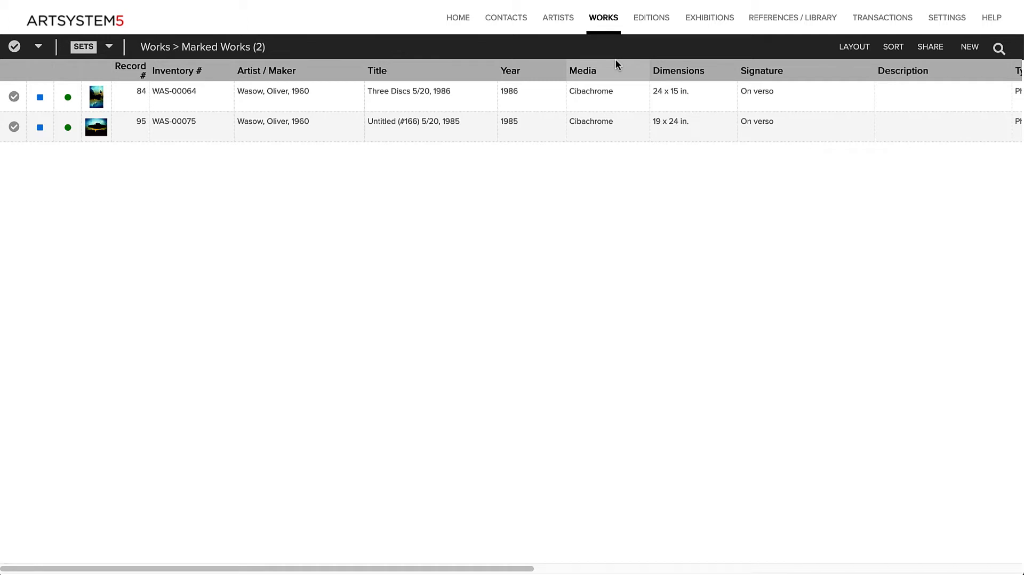
Start an invoice from work WAS-00075 in the marked works list and include all marked works on it
left_click(700, 130)
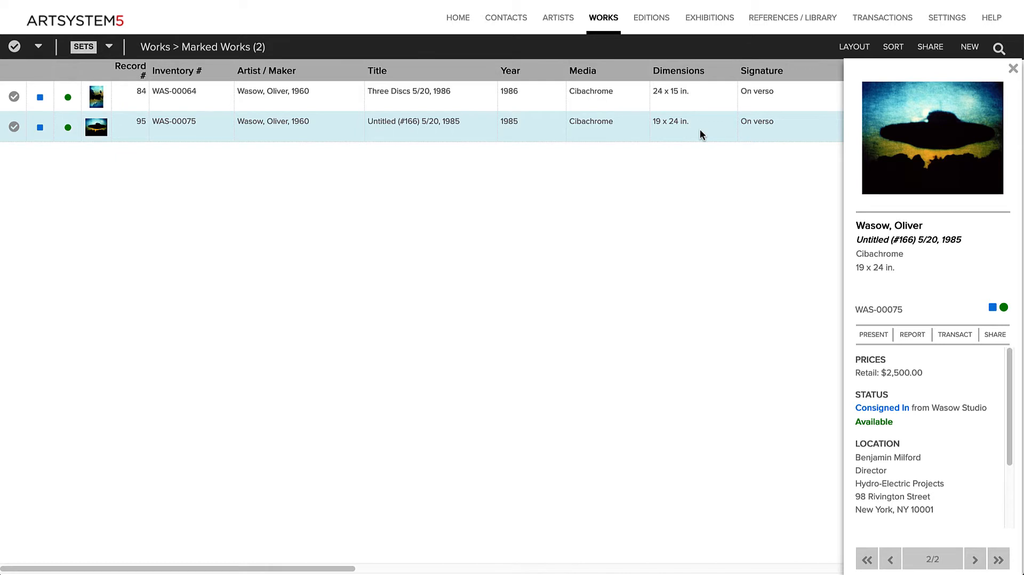
left_click(965, 336)
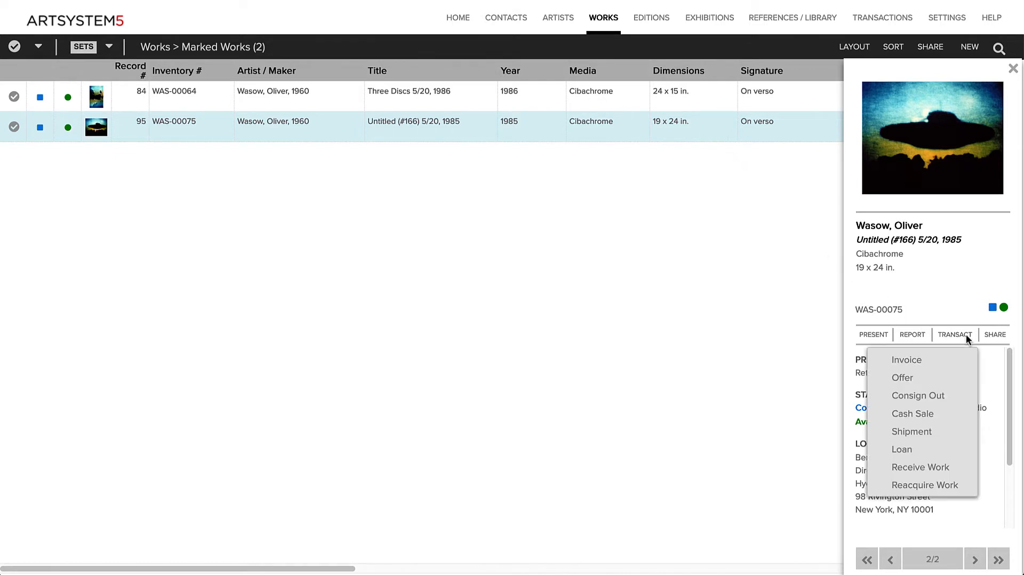
left_click(959, 357)
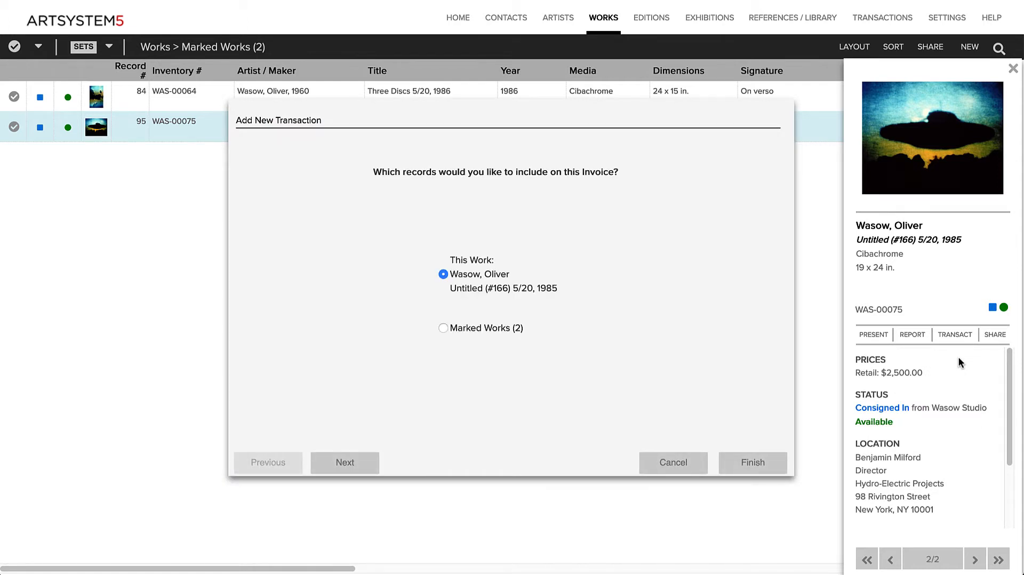
left_click(479, 326)
left_click(343, 462)
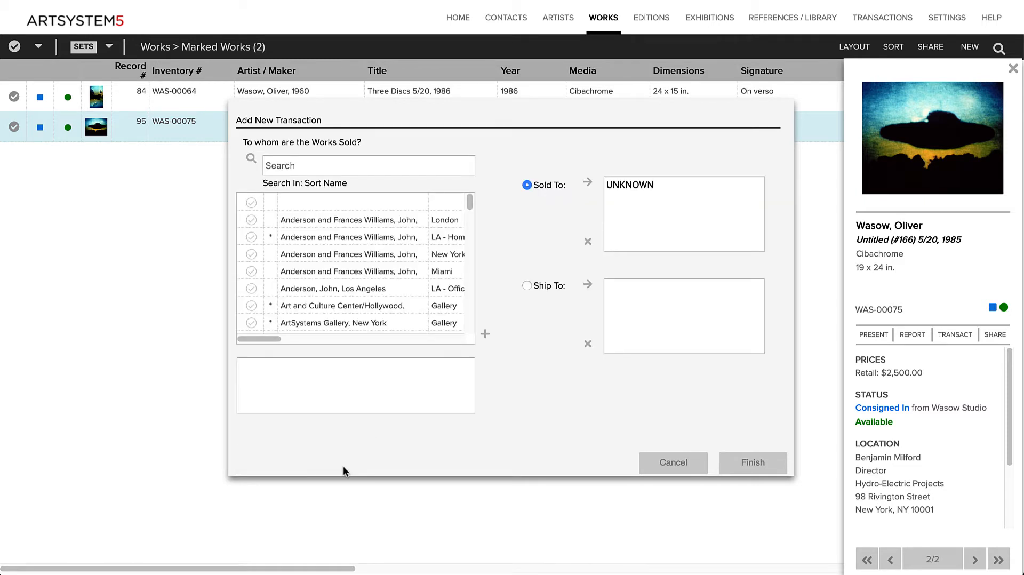
Search for the customer by surname, set their Chicago Home address as Sold To, and finish the invoice
left_click(332, 166)
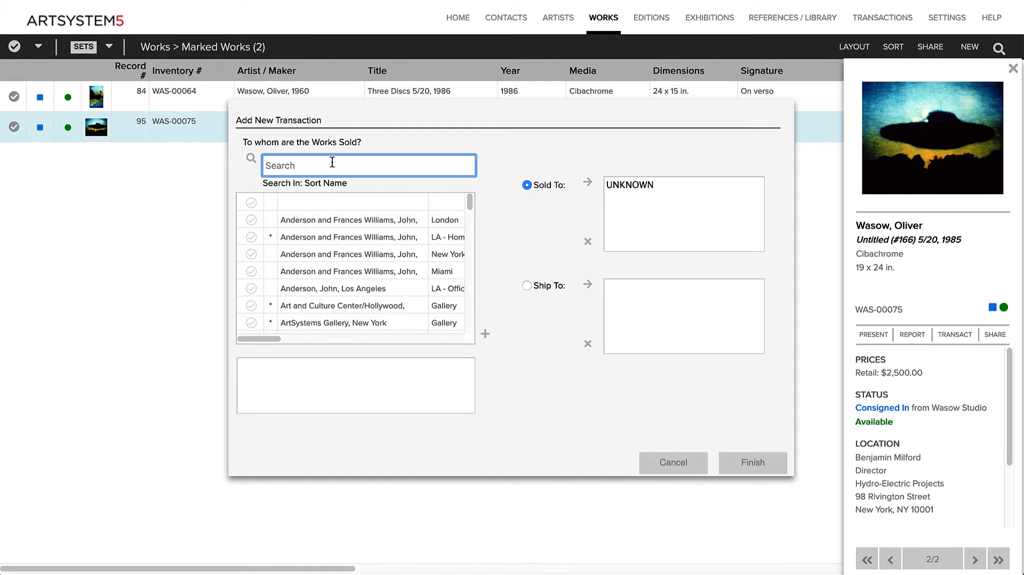
type("gold")
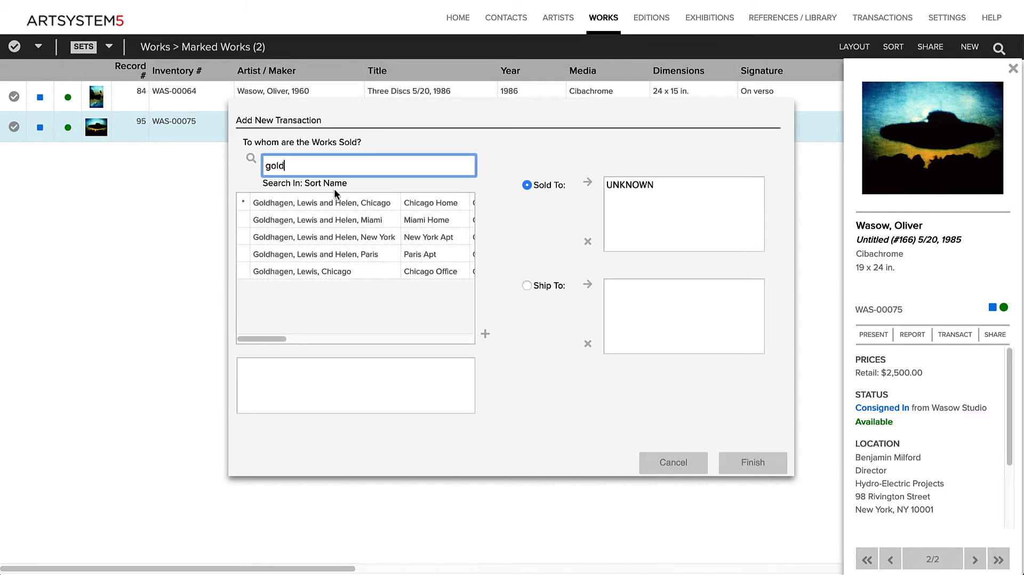
left_click(335, 205)
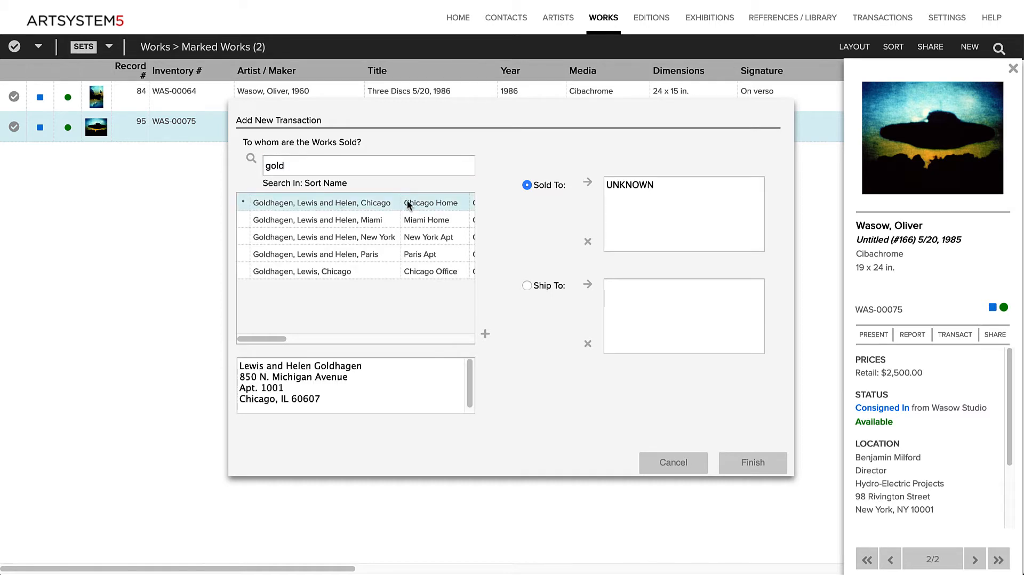
left_click(587, 183)
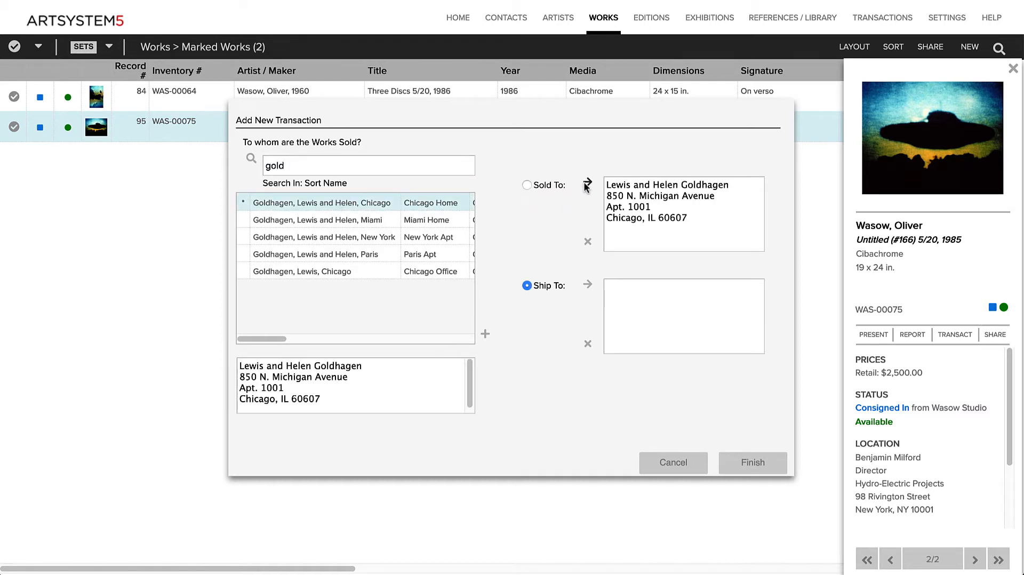
left_click(760, 459)
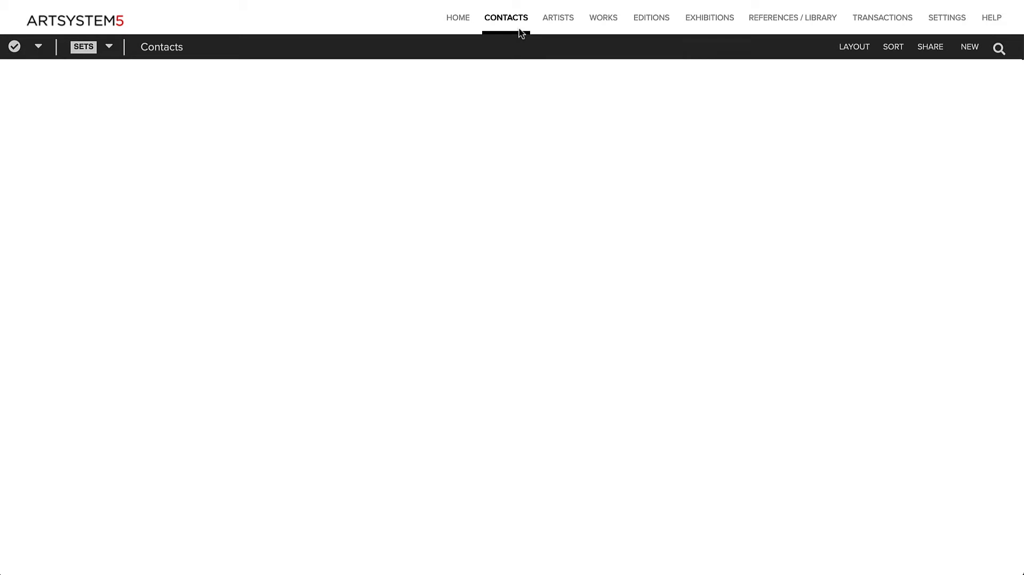
List all contacts and search all fields for the customer's surname
left_click(519, 27)
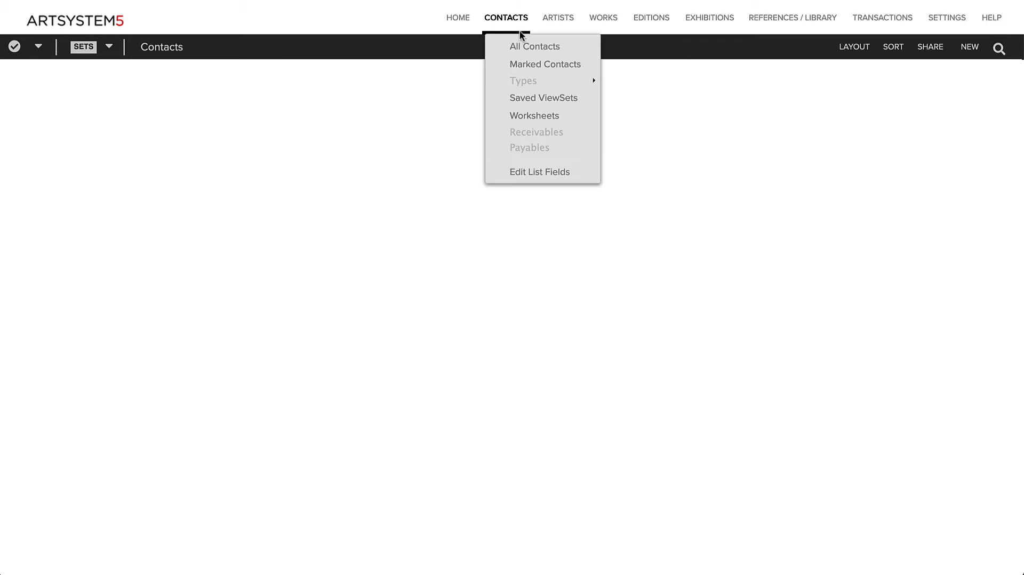
left_click(523, 44)
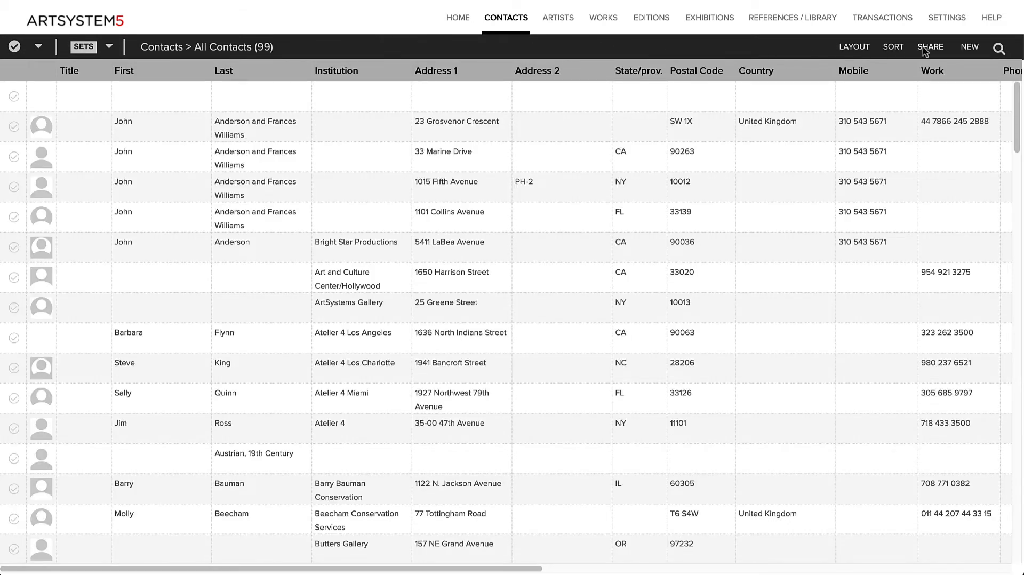
left_click(1000, 48)
type("goldhagen")
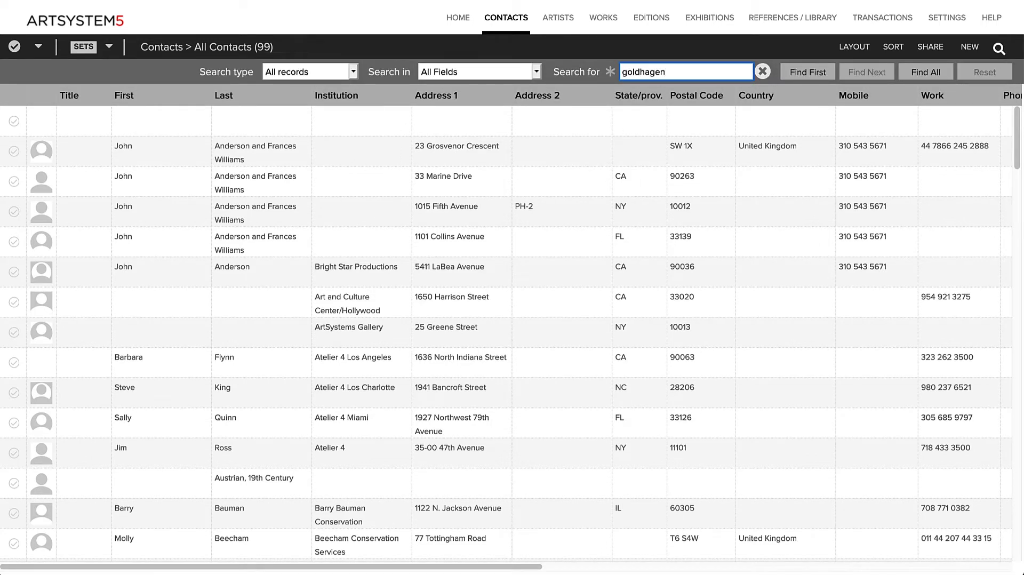
key("Return")
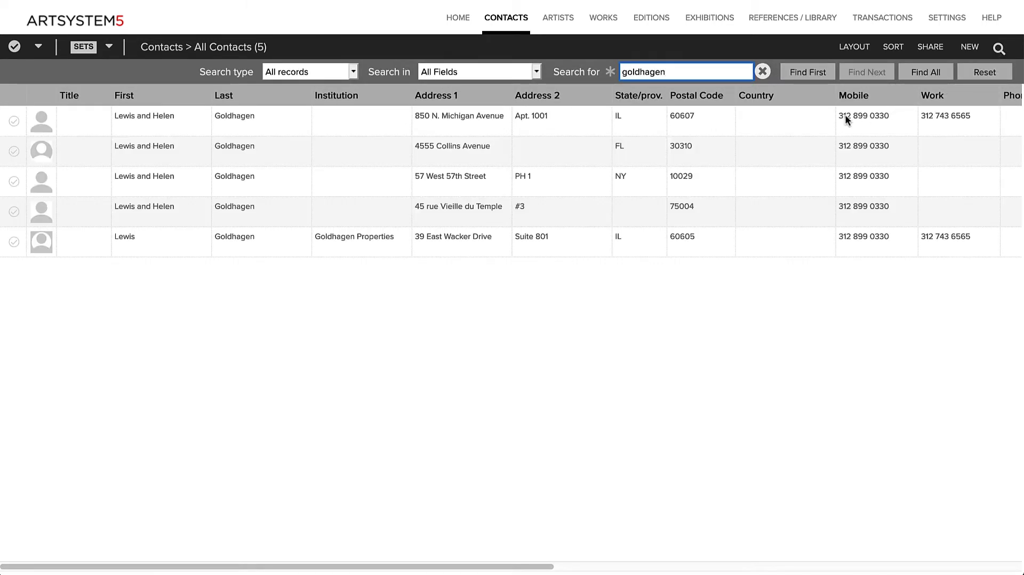
Create an invoice from the customer's primary Chicago Home contact record, using the Marked pre-defined set of works
left_click(795, 126)
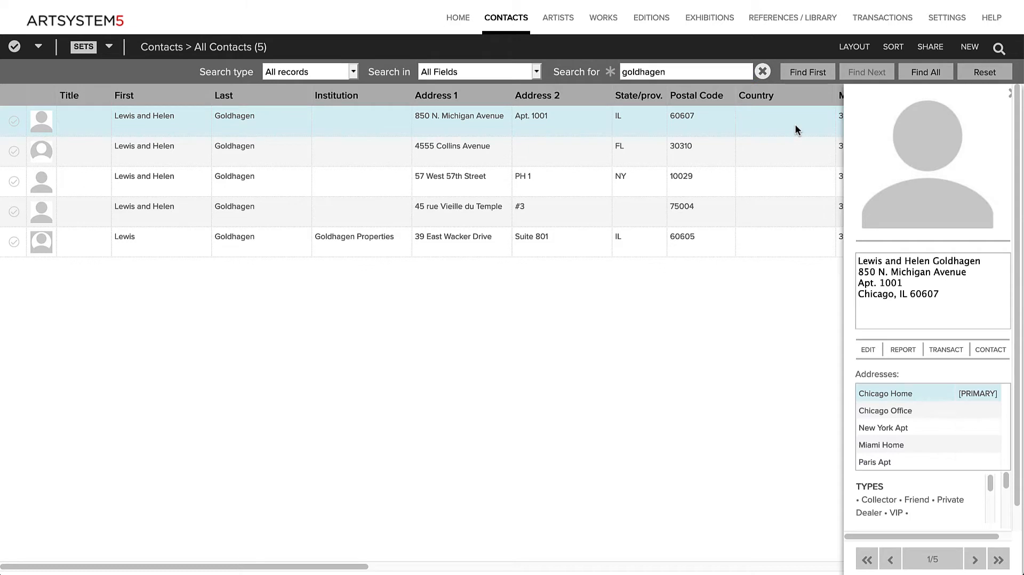
left_click(945, 347)
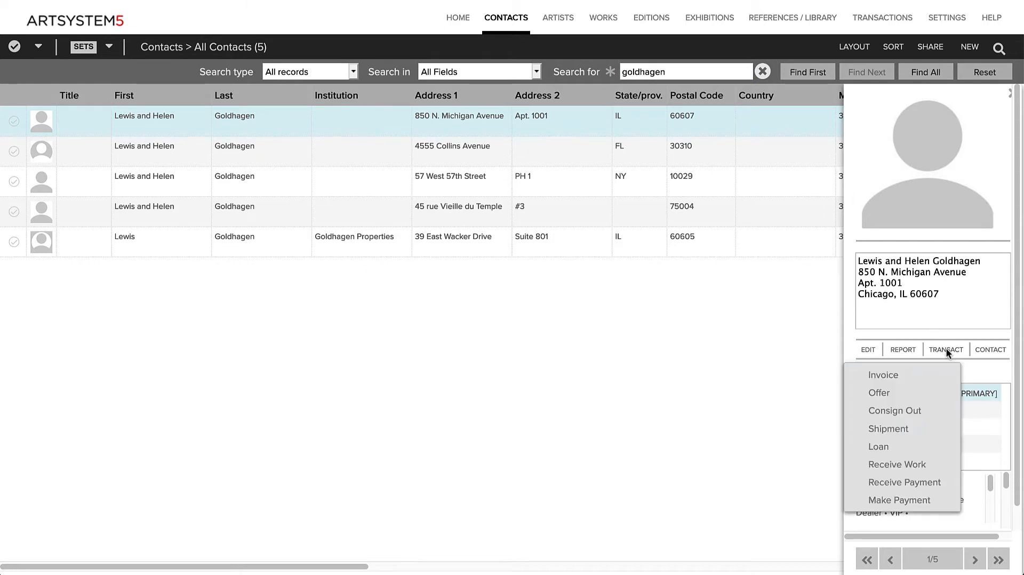
left_click(916, 375)
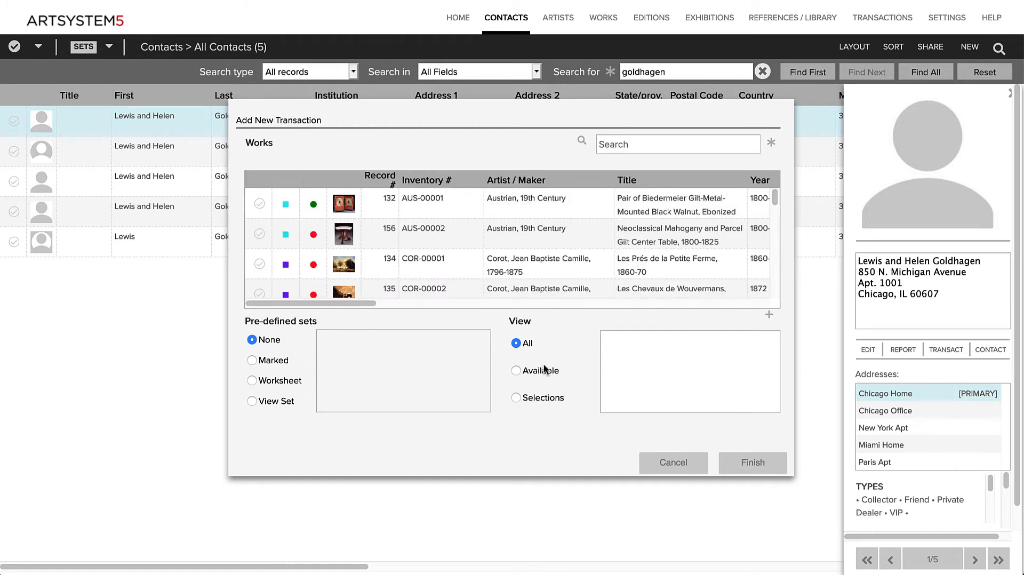
left_click(284, 362)
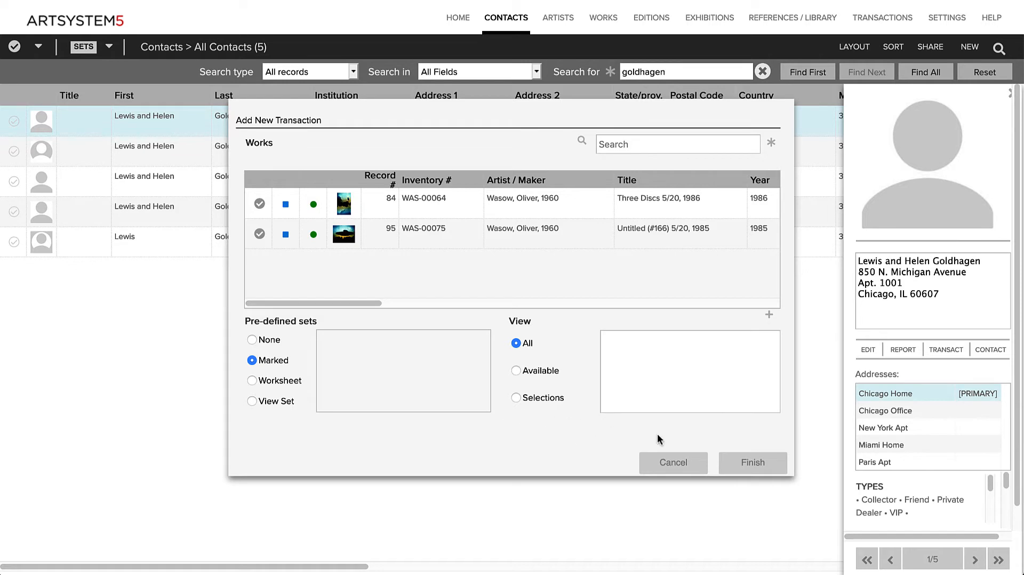
left_click(732, 456)
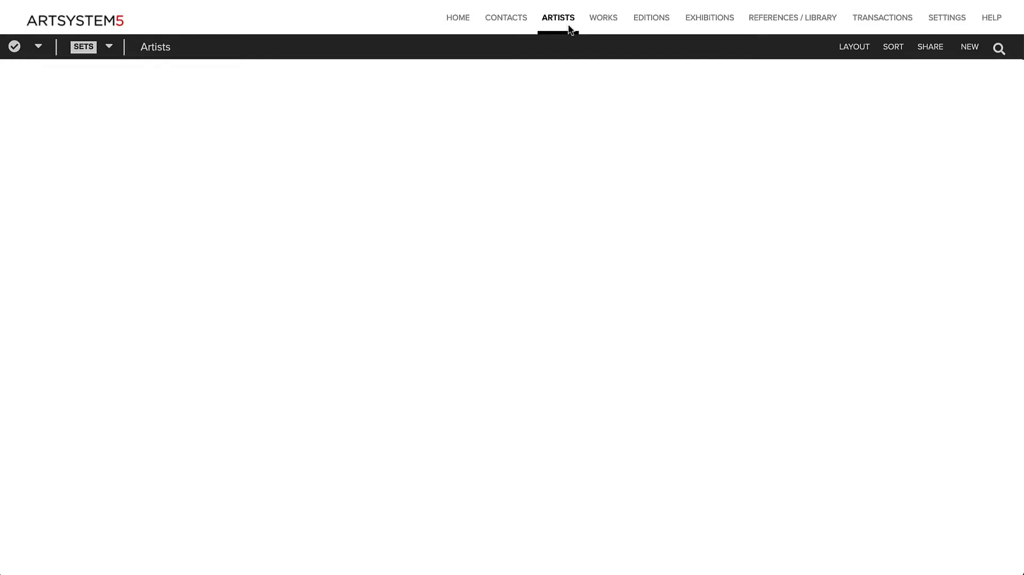
List all artists and open the works of the photography artist dated 1960
left_click(570, 29)
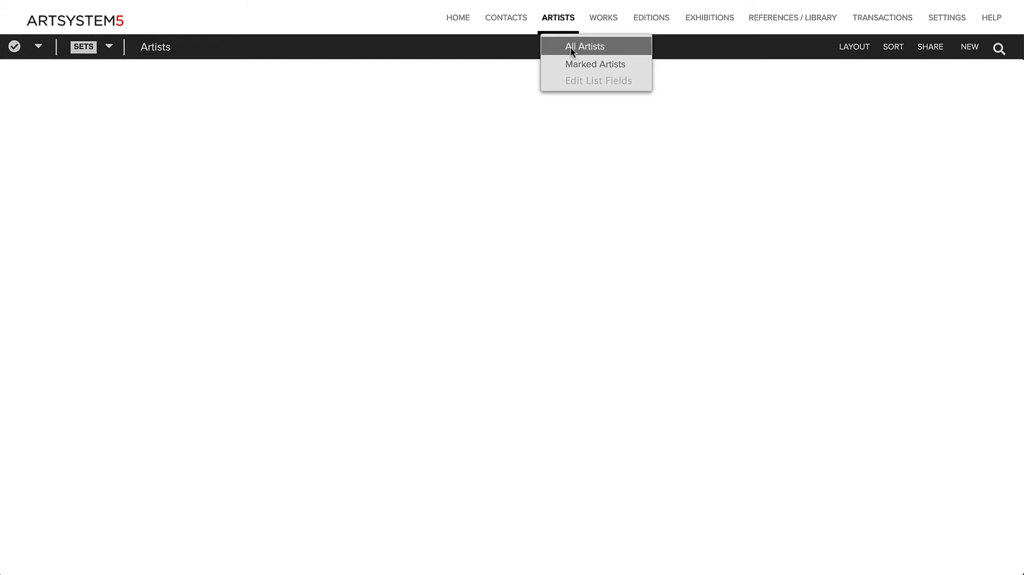
left_click(571, 48)
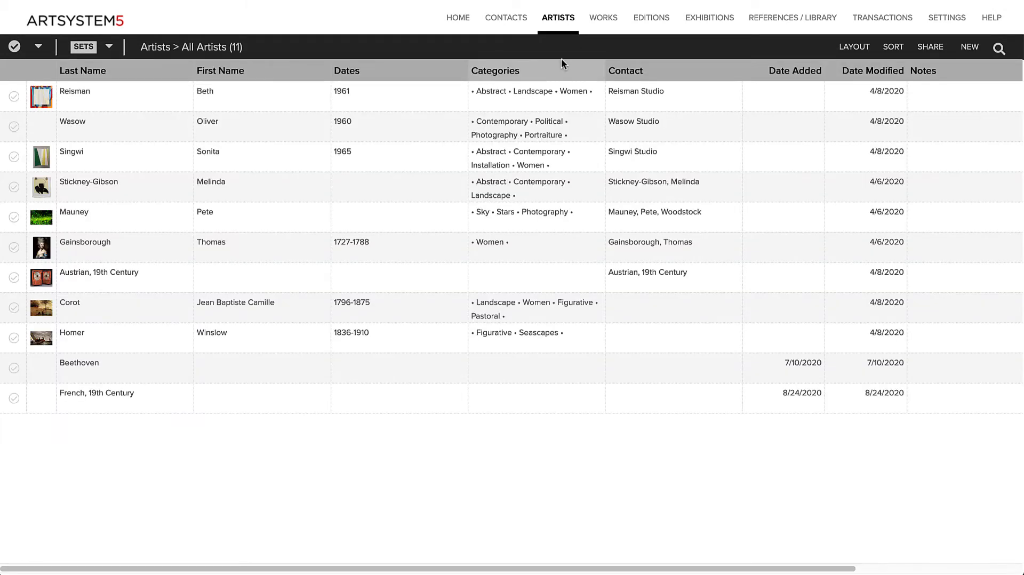
left_click(471, 127)
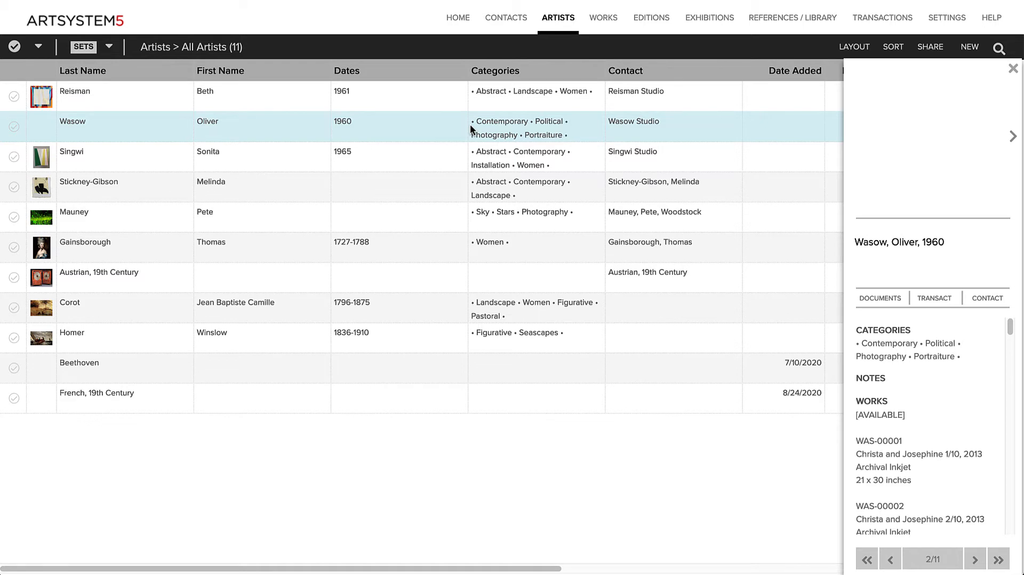
double_click(471, 129)
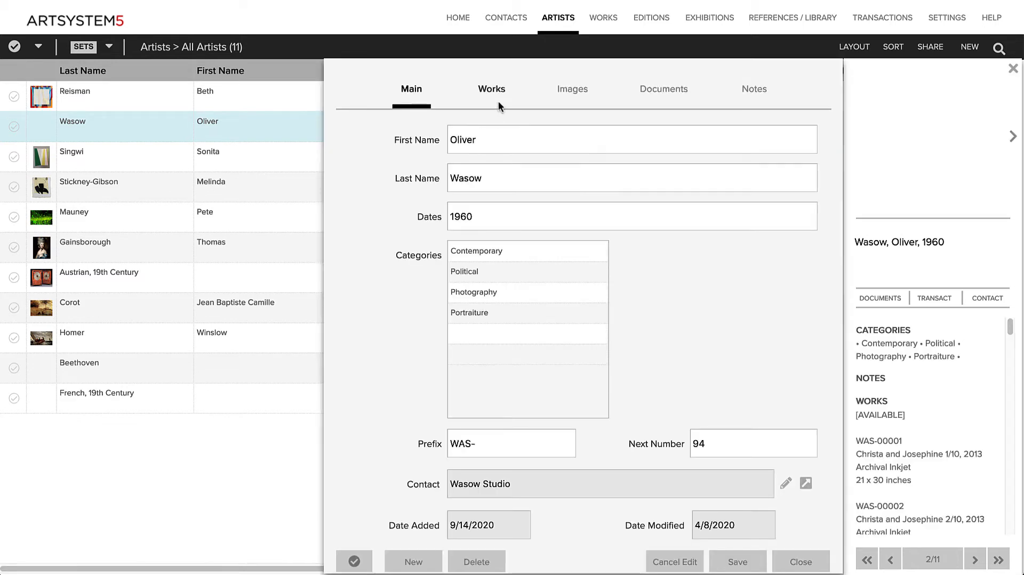
left_click(502, 92)
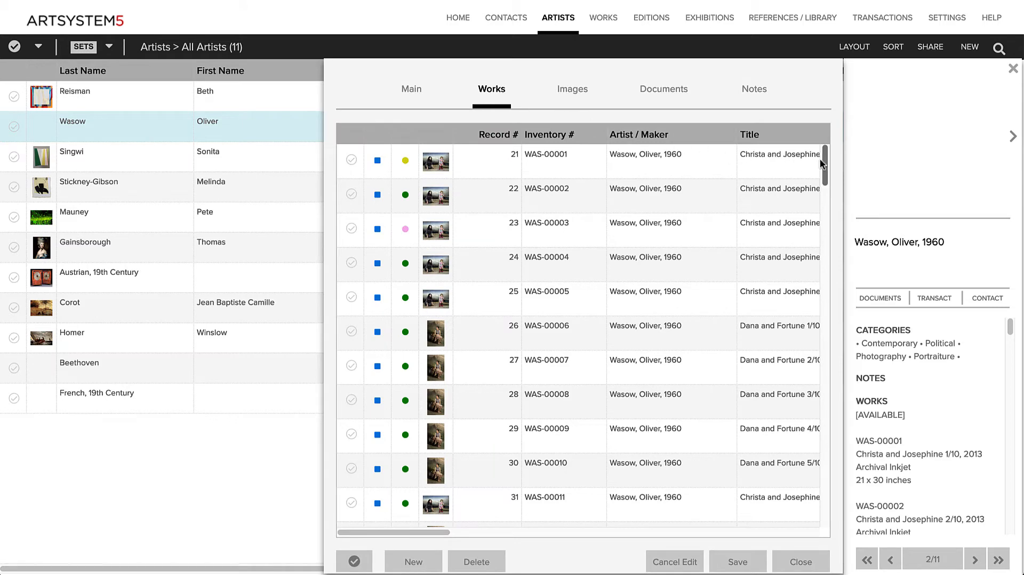
Mark the work Three Discs 5/20, inventory number WAS-00064, in the artist's works list
left_click_drag(822, 162, 822, 212)
scroll(814, 274, "down", 20)
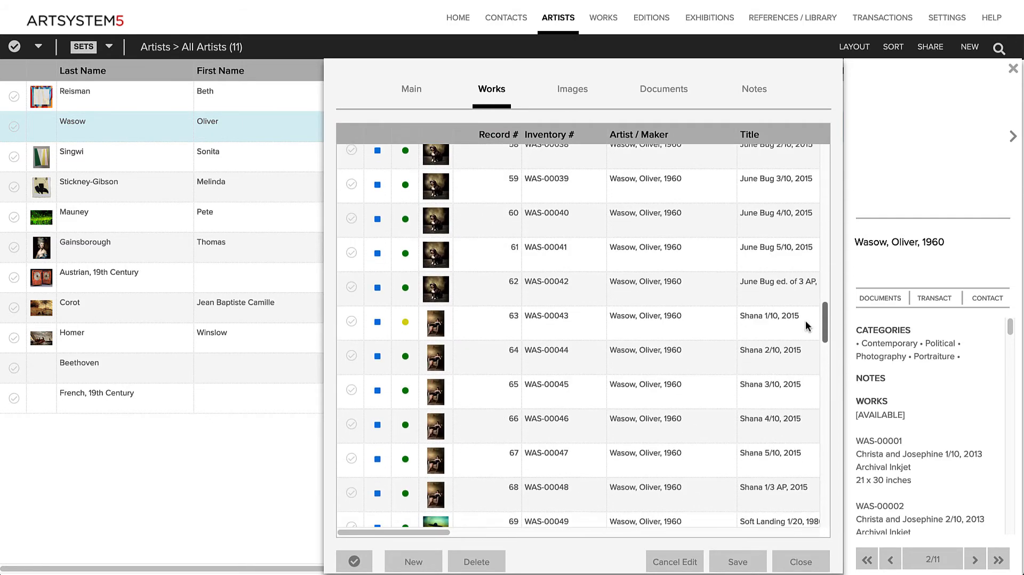
scroll(799, 405, "down", 1)
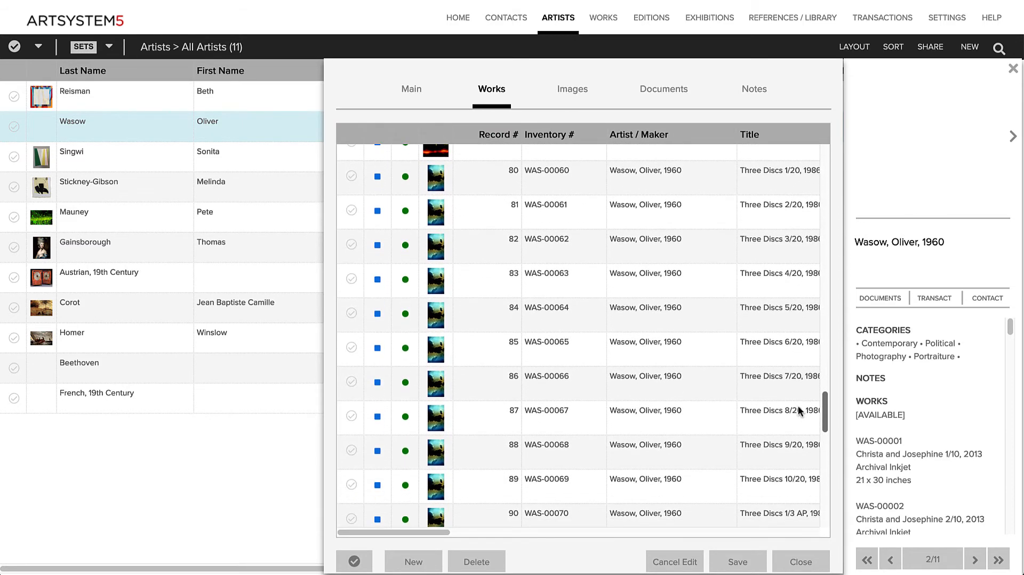
left_click(359, 319)
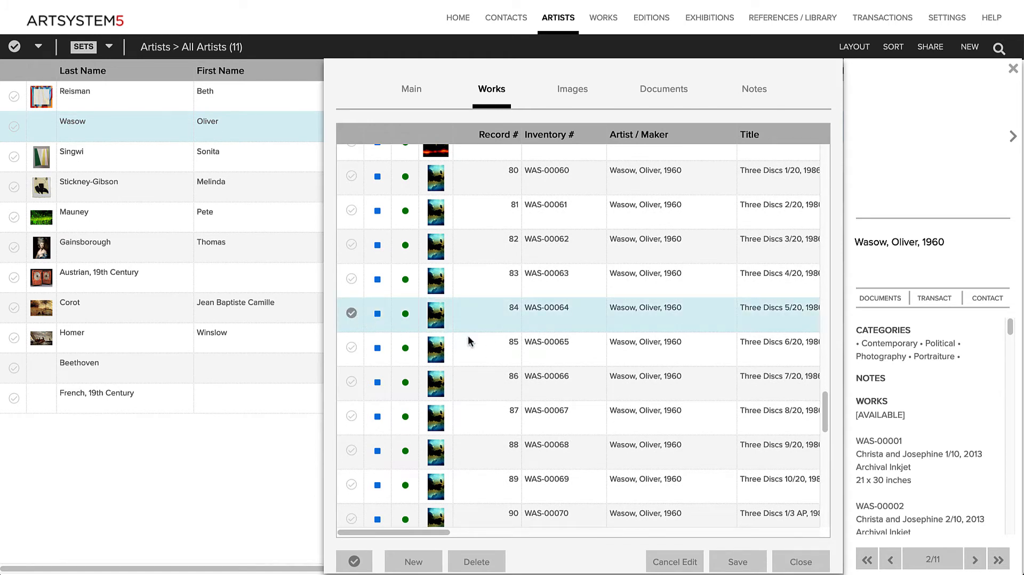
Mark the work Untitled (#166) 5/20, inventory number WAS-00075, and start an invoice that includes the two marked works
left_click_drag(825, 411, 825, 445)
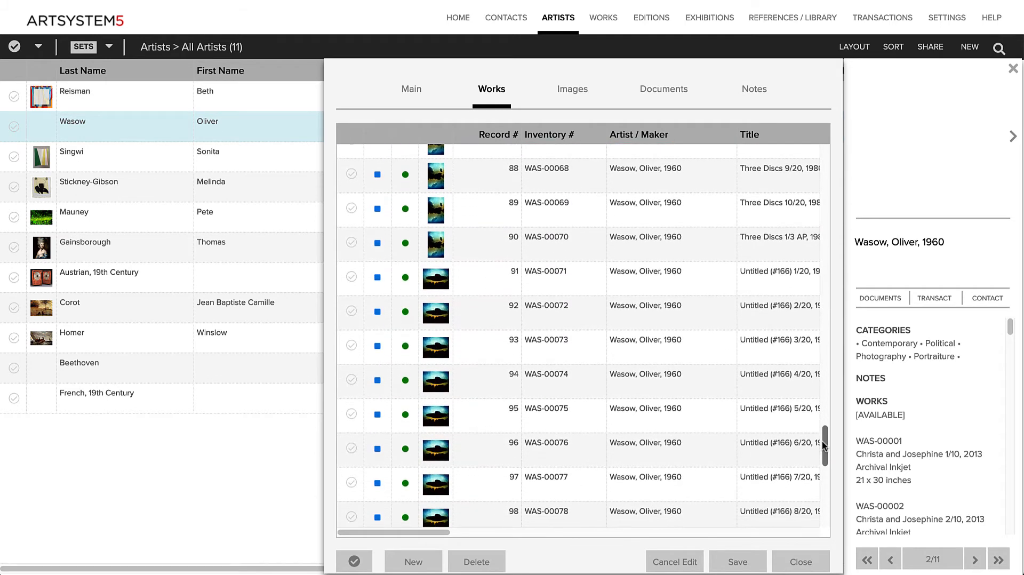
left_click(351, 415)
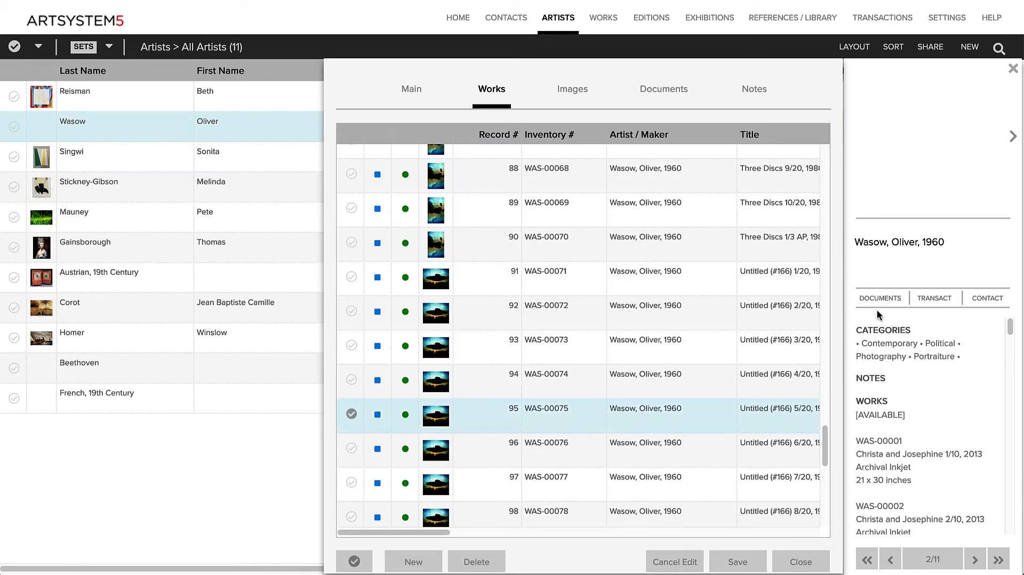
left_click(922, 299)
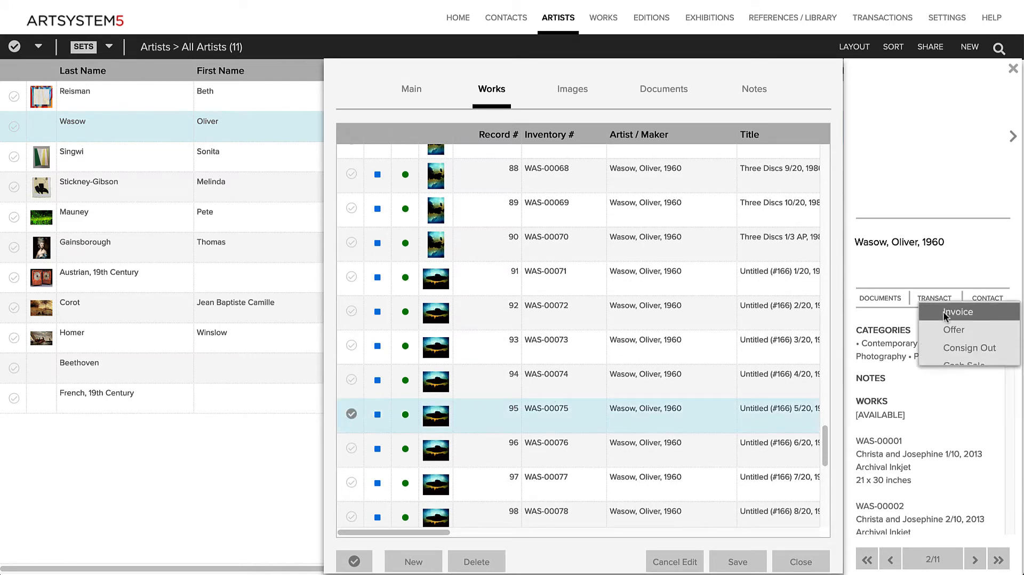
left_click(943, 313)
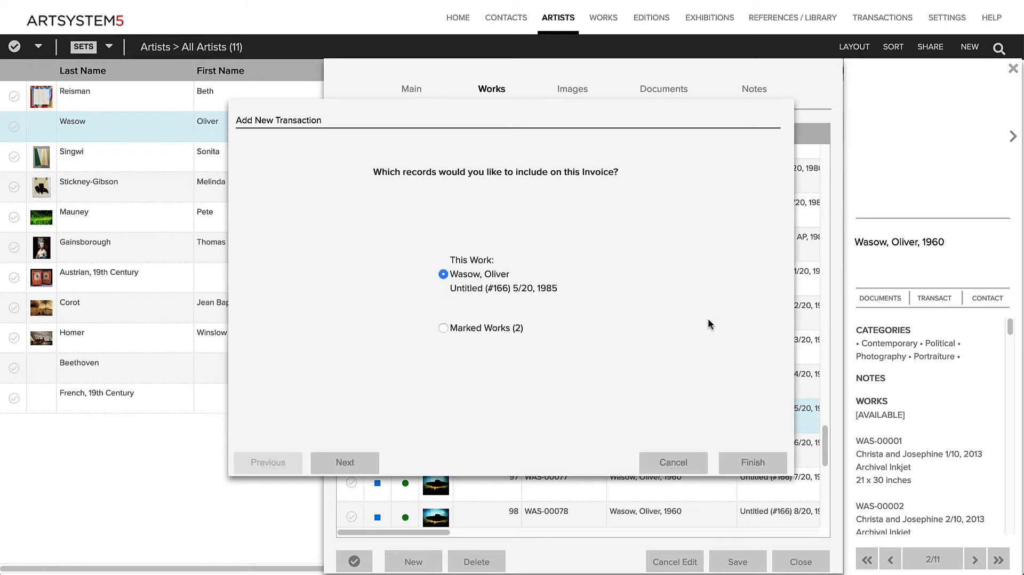
left_click(511, 329)
left_click(362, 460)
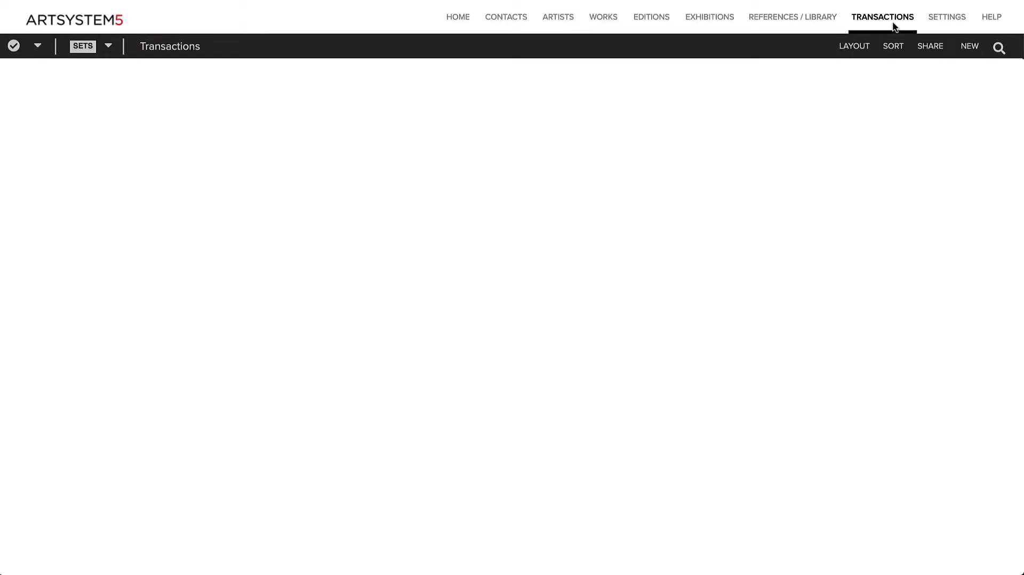
List all transactions of type Invoice and open the invoice dated 9/15/2020
left_click(894, 26)
mouse_move(892, 83)
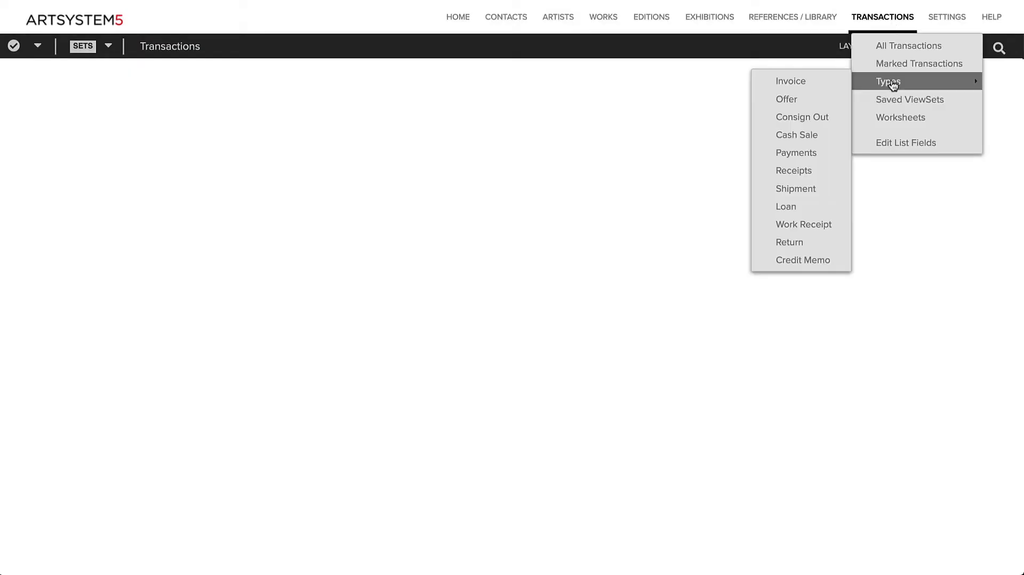
left_click(831, 84)
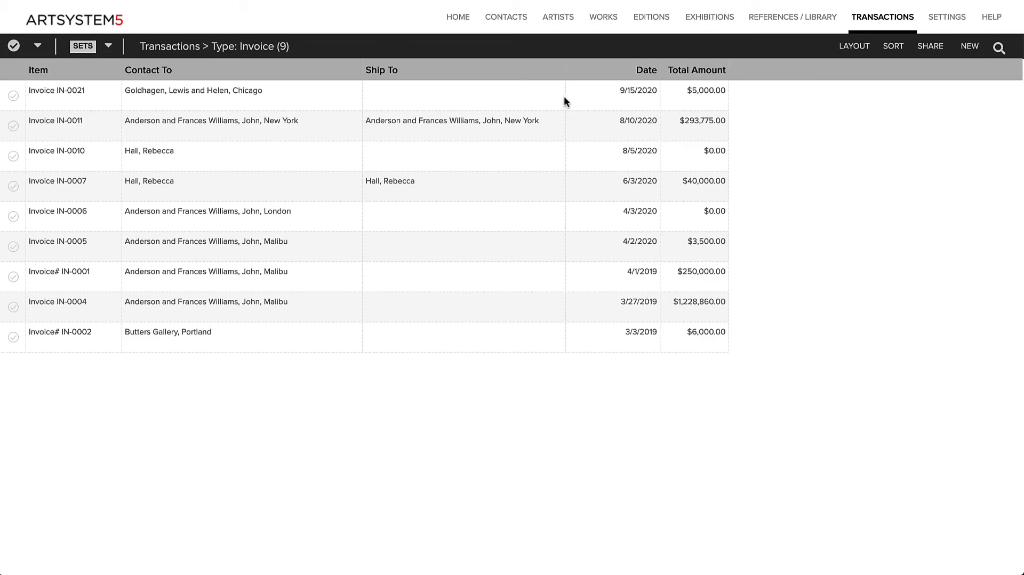
left_click(518, 99)
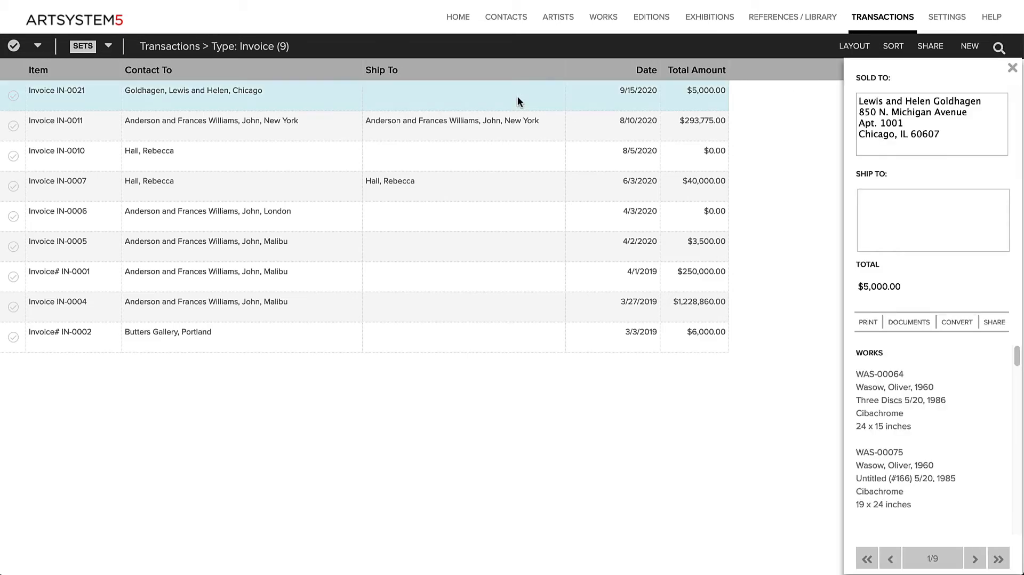
double_click(518, 100)
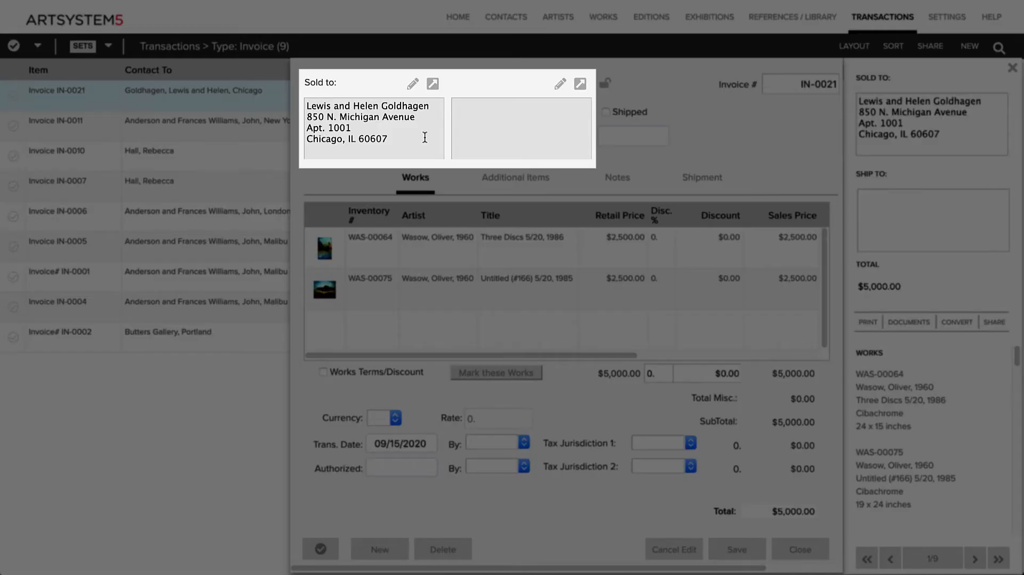
Set the invoice's ship-to contact to the customer's New York Apt record, found by searching the contacts by surname
left_click(425, 138)
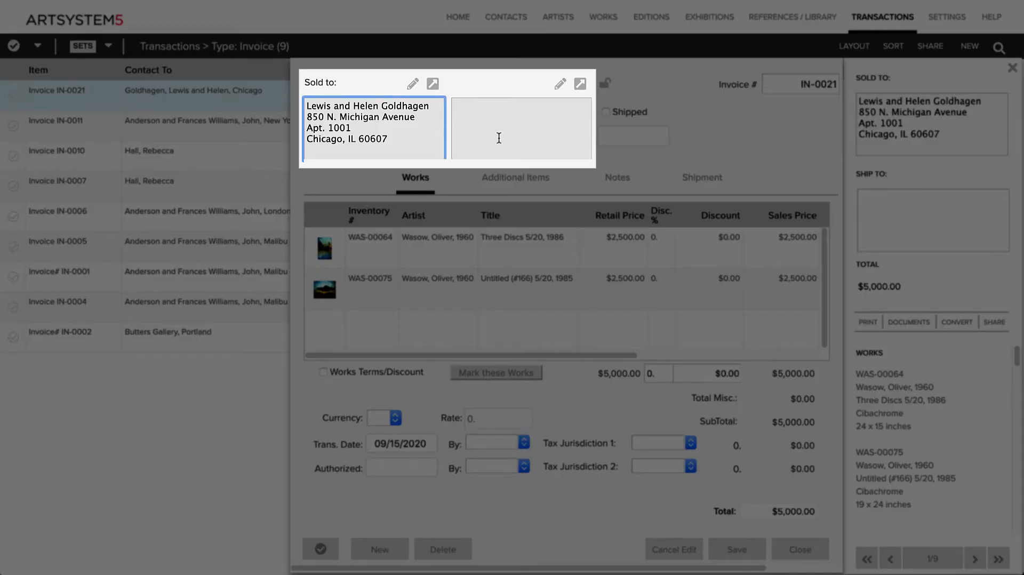
left_click(524, 139)
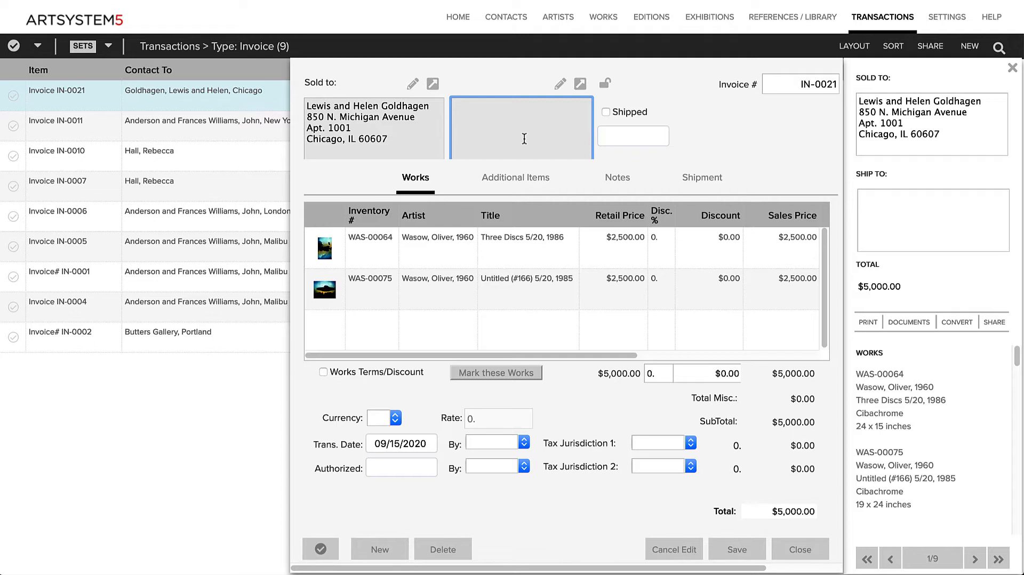
left_click(560, 84)
left_click(467, 162)
type("gold")
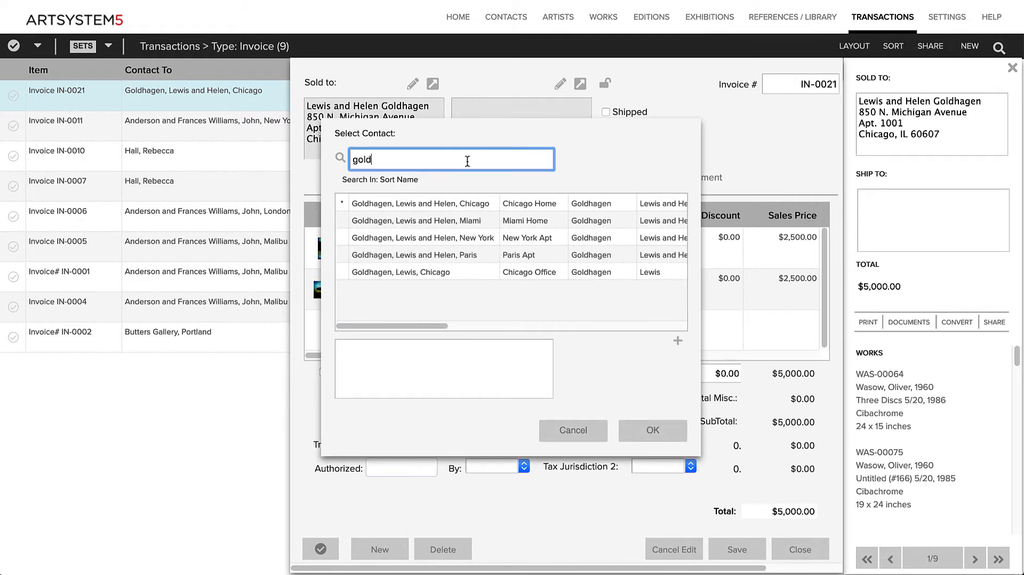
left_click(488, 236)
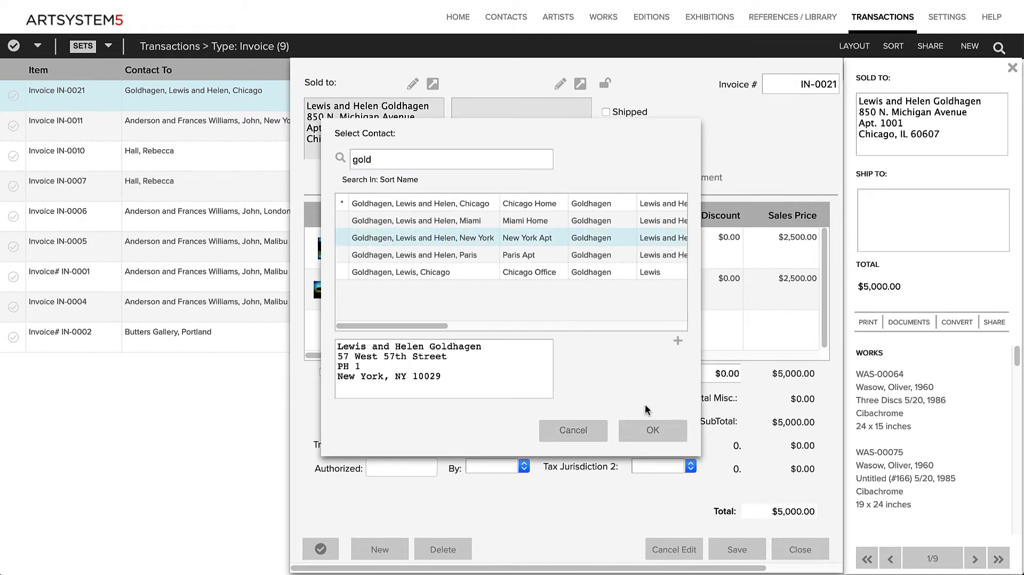
left_click(662, 430)
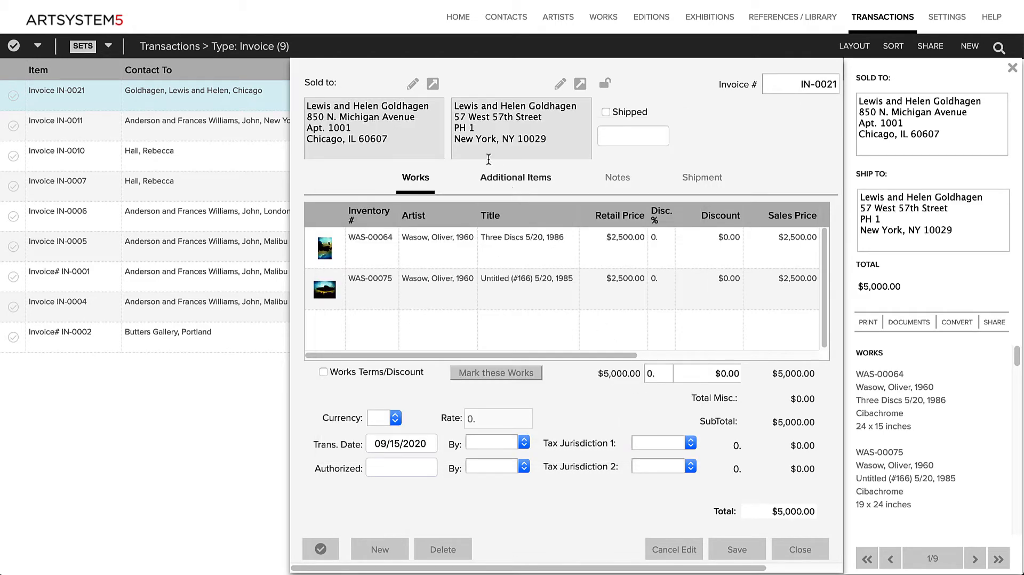
View the sold-to contact's full record, and look at the works selection for an empty invoice line without adding a work
left_click(433, 84)
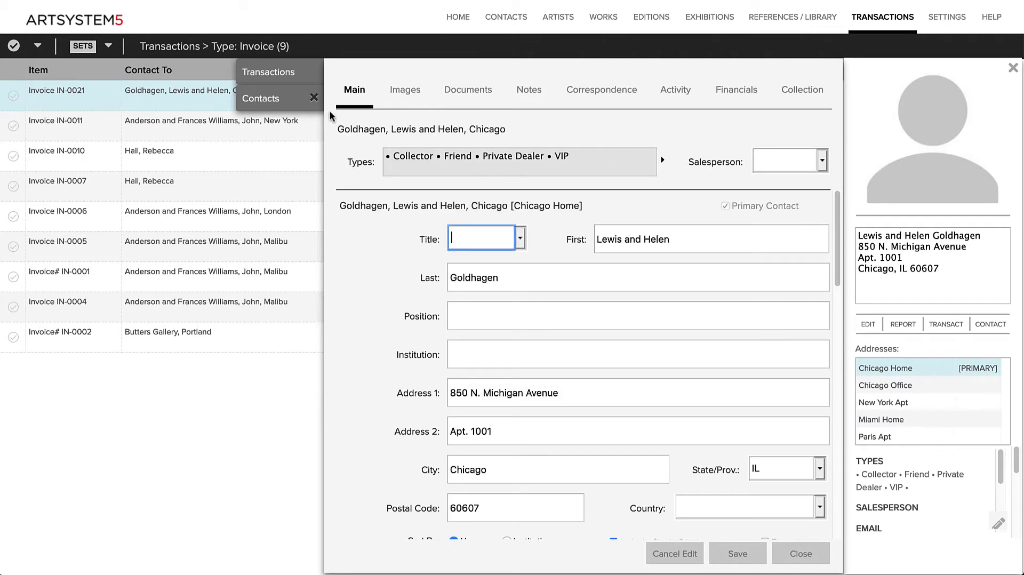
left_click(314, 99)
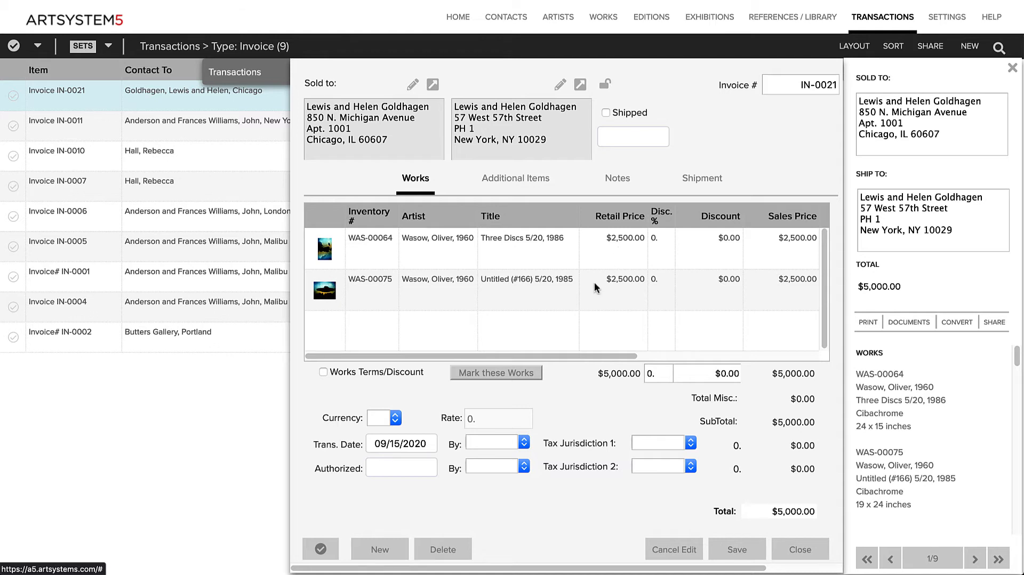
left_click(560, 322)
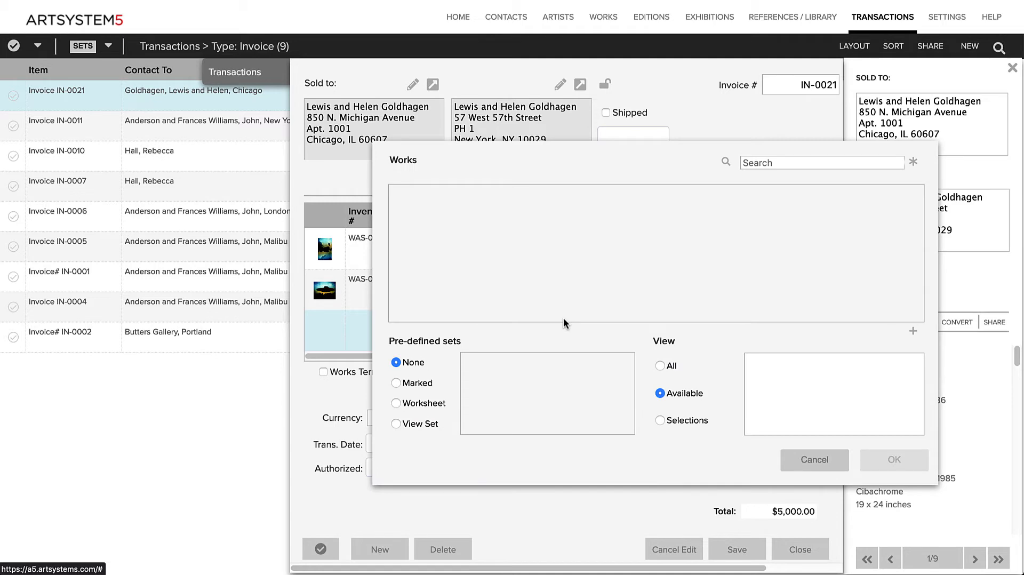
left_click(813, 468)
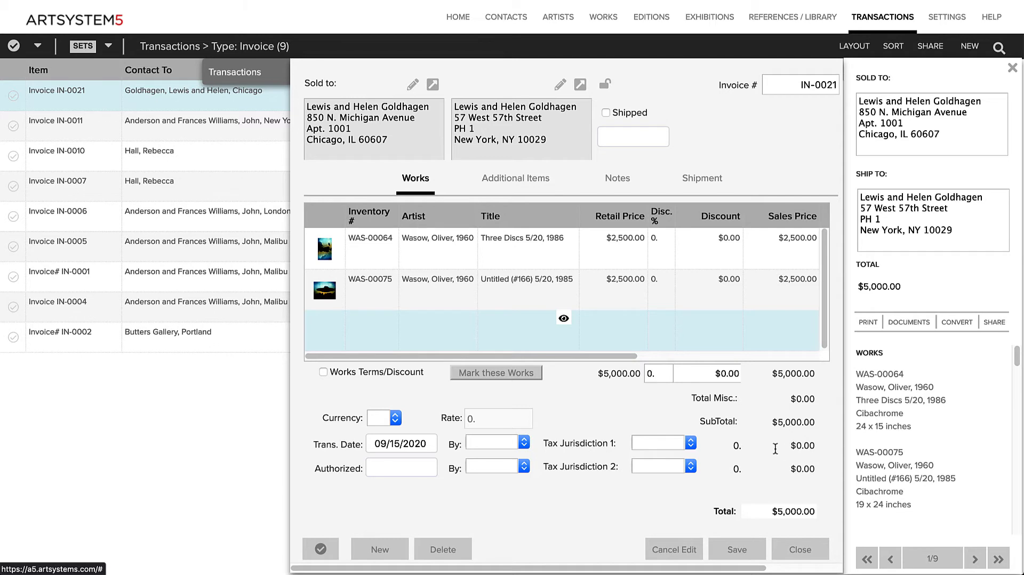
Delete the work Untitled (#166) 5/20 from the invoice, save with deleted items purged, and close the invoice
left_click(609, 293)
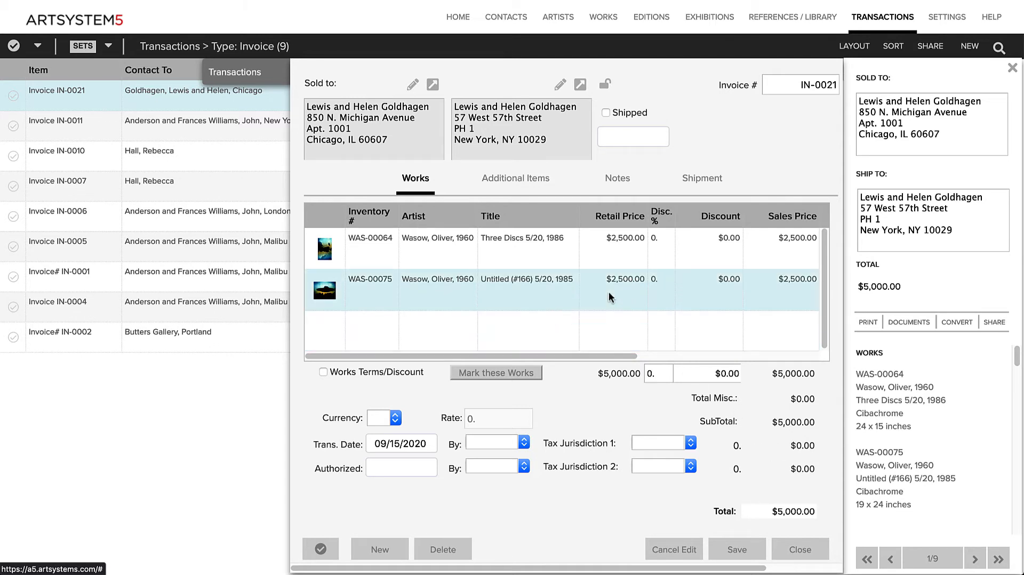
key("Delete")
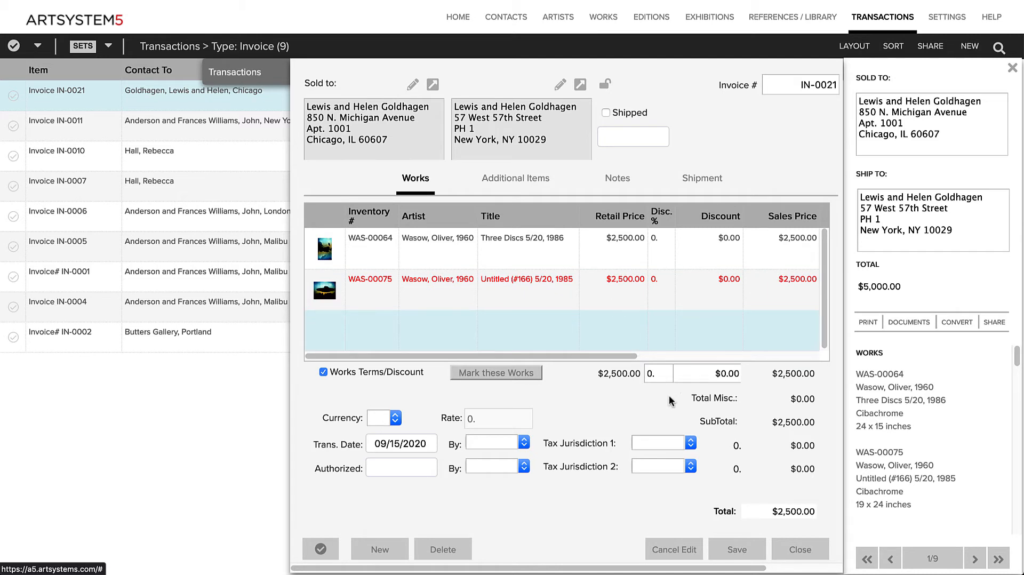
left_click(739, 550)
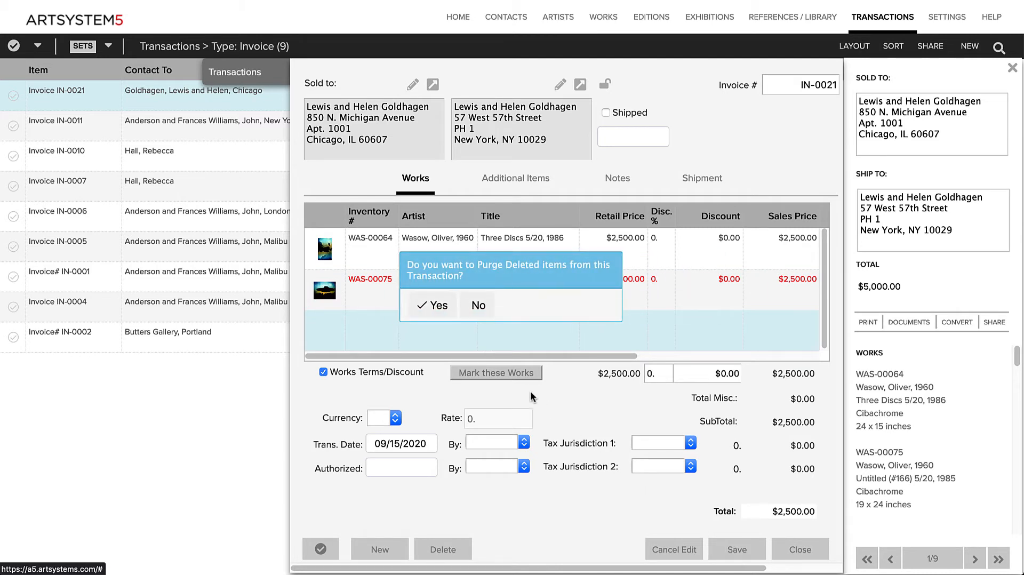
left_click(434, 305)
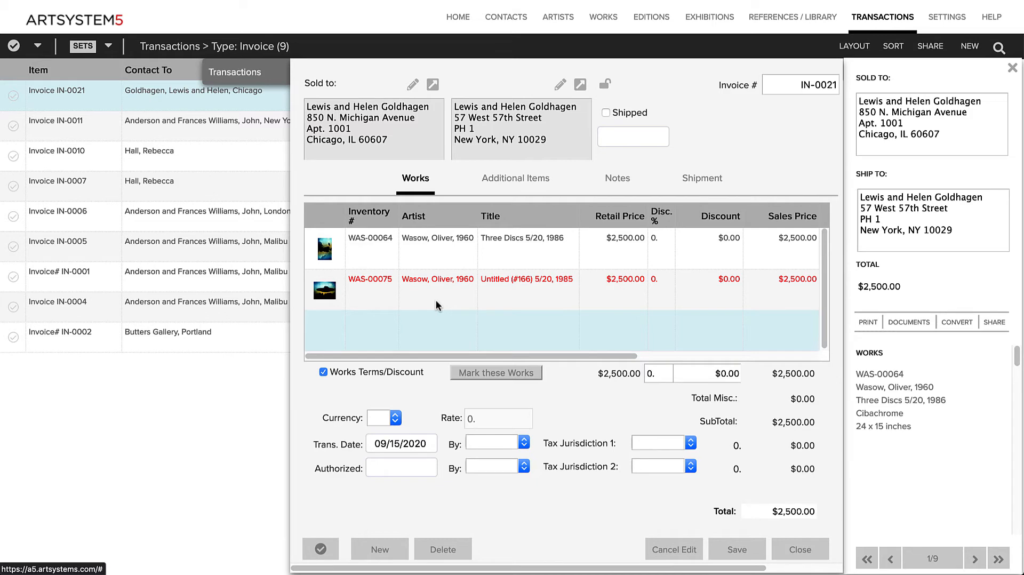
left_click(782, 547)
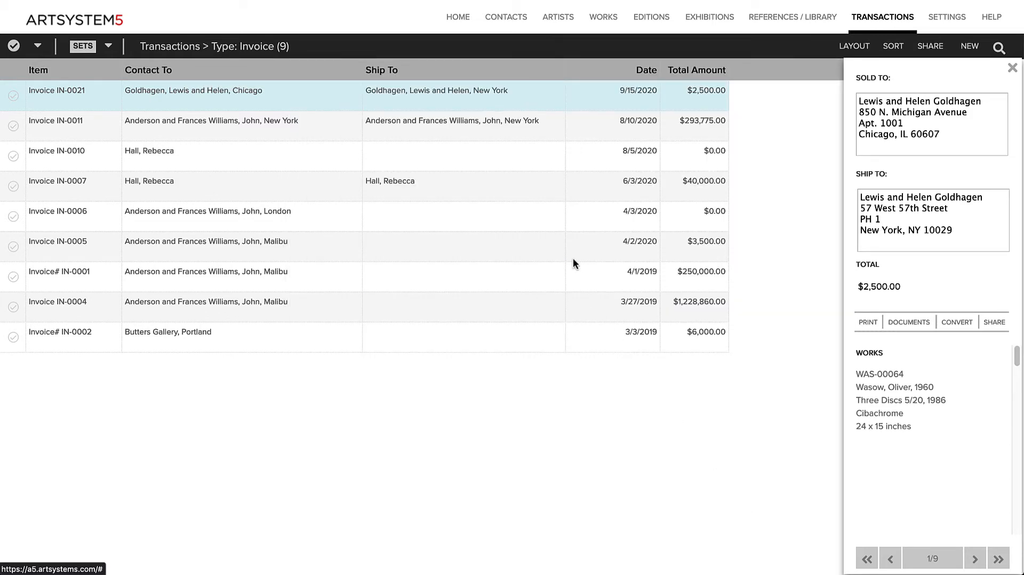
Reopen the invoice, set the retail price of Three Discs 5/20 to $2,700, and save it with the work's retail value updated
double_click(537, 100)
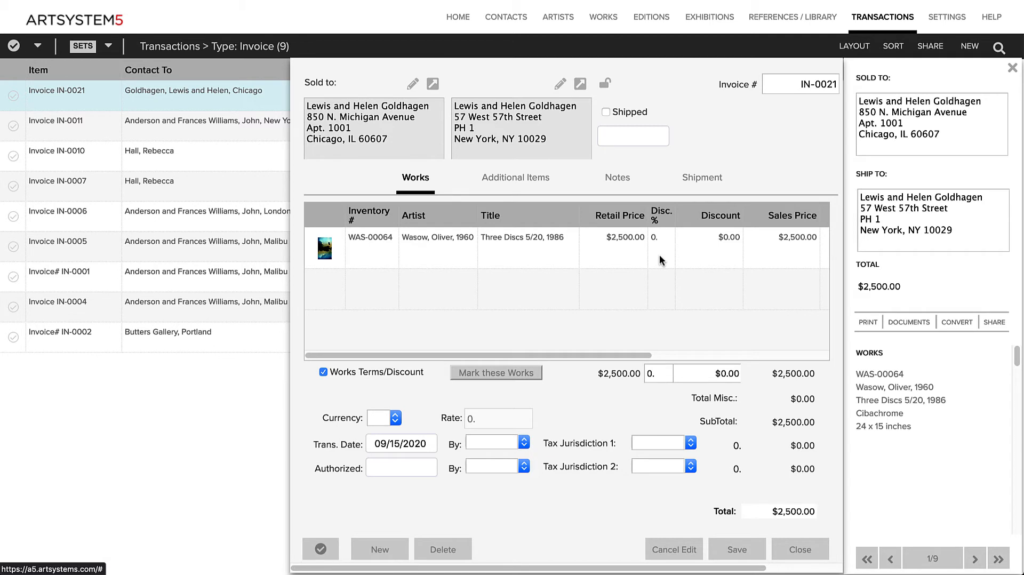
left_click(635, 255)
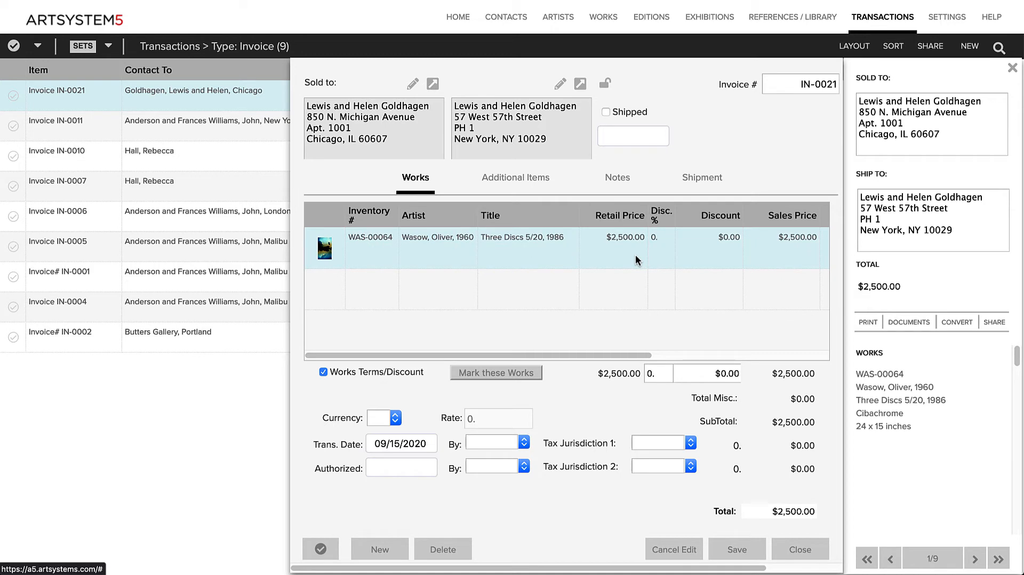
left_click(635, 255)
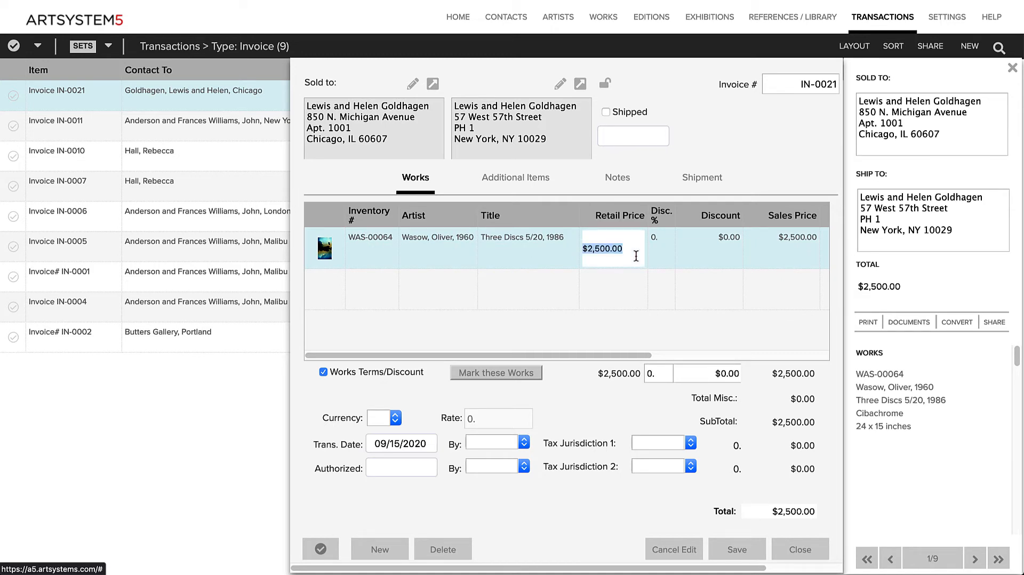
type("2700")
left_click(659, 262)
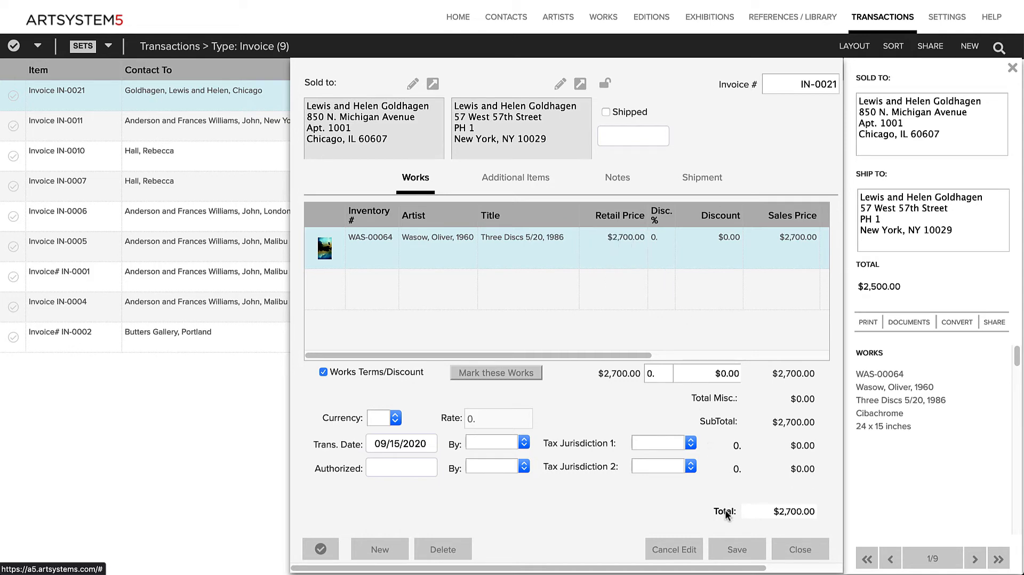
left_click(741, 545)
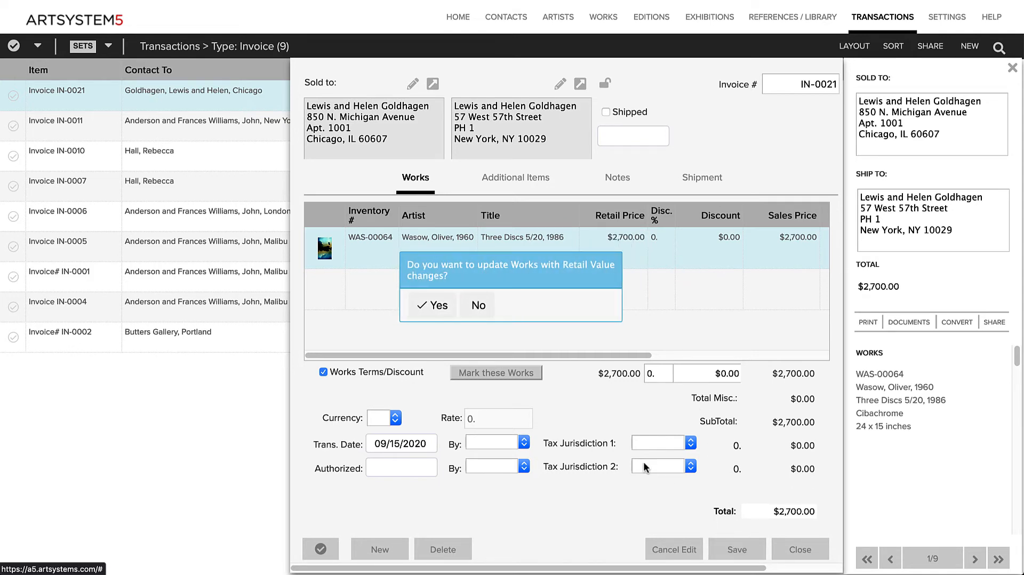
left_click(439, 306)
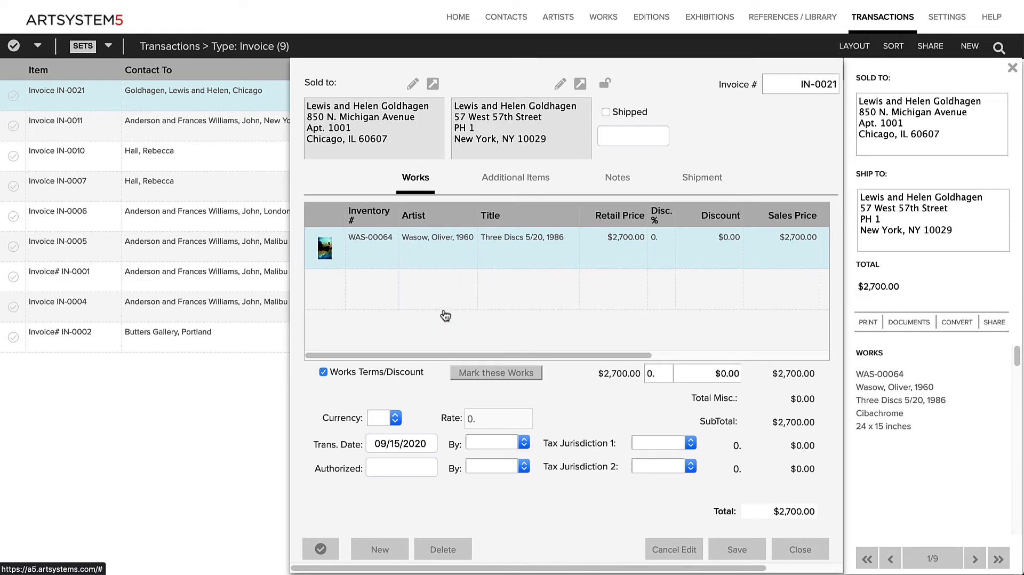
Apply a 10% discount to Three Discs 5/20 on the invoice
left_click(661, 257)
type("10")
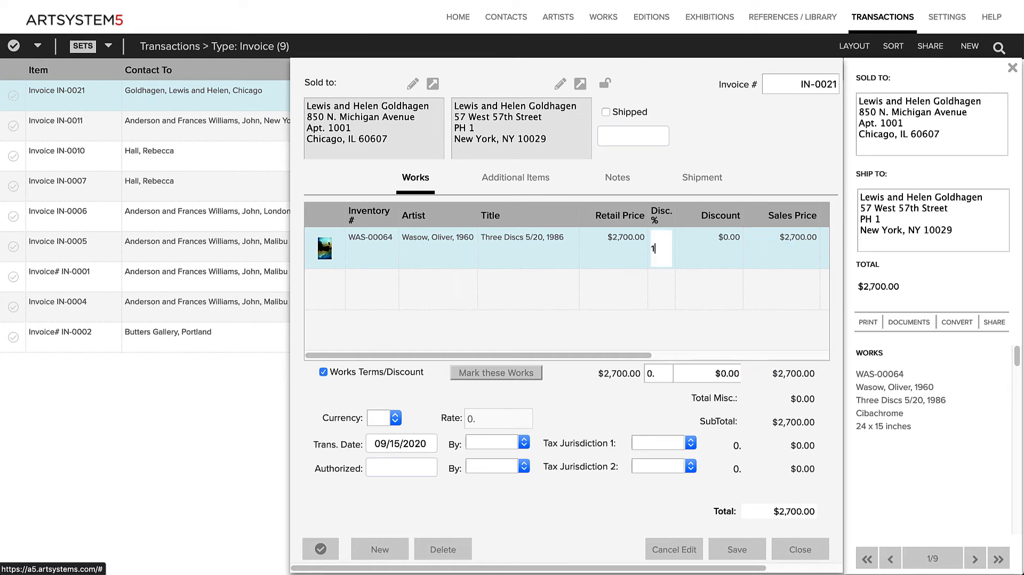
left_click(704, 289)
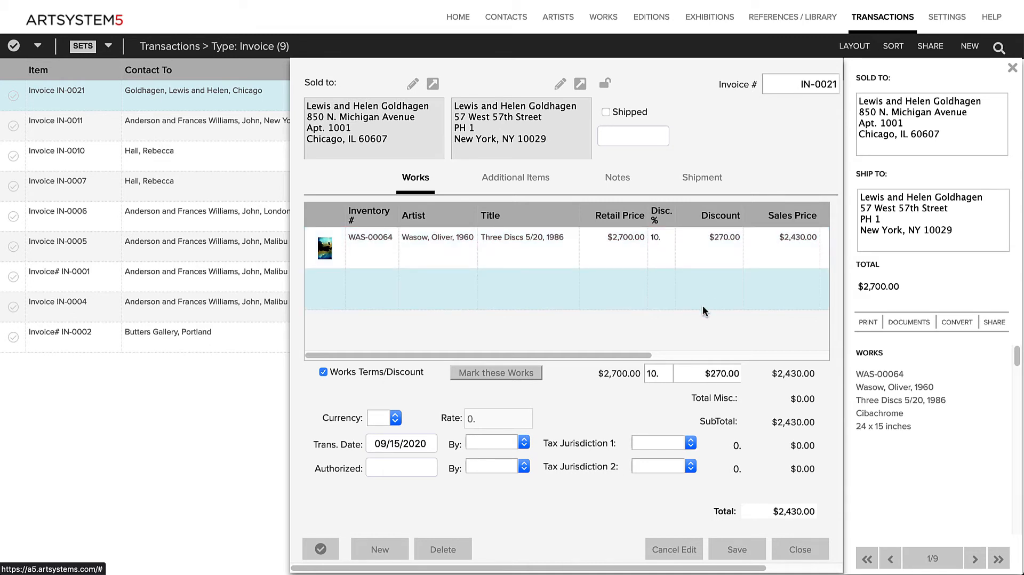
Set the invoice's Tax Jurisdiction 1 to NYC and save the invoice
left_click(690, 443)
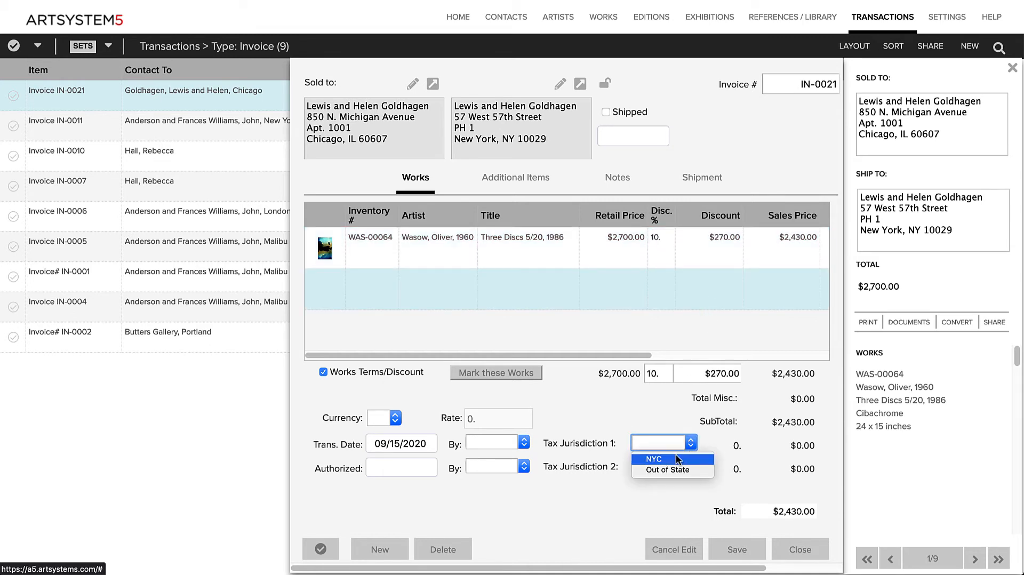
left_click(673, 457)
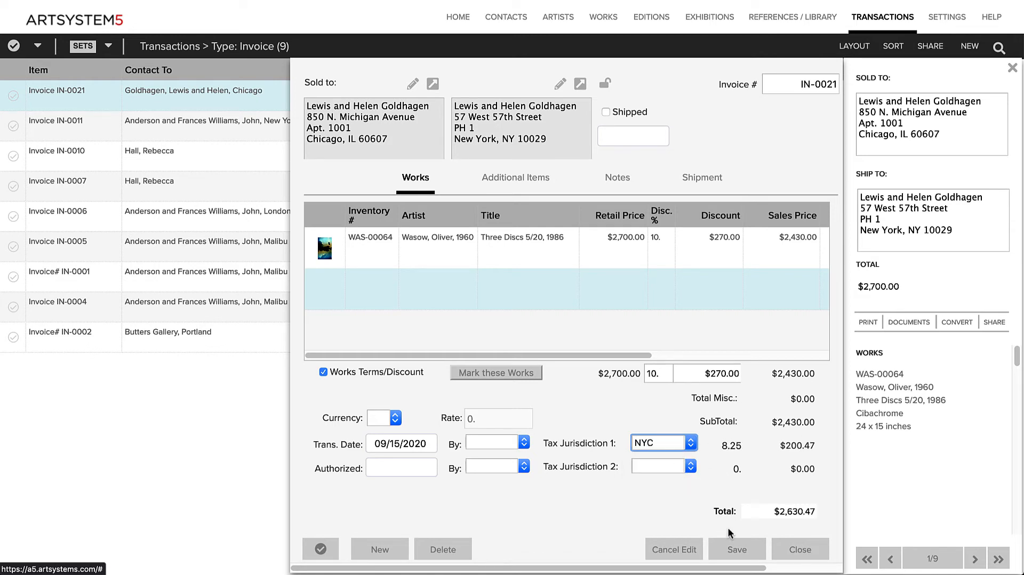
left_click(746, 550)
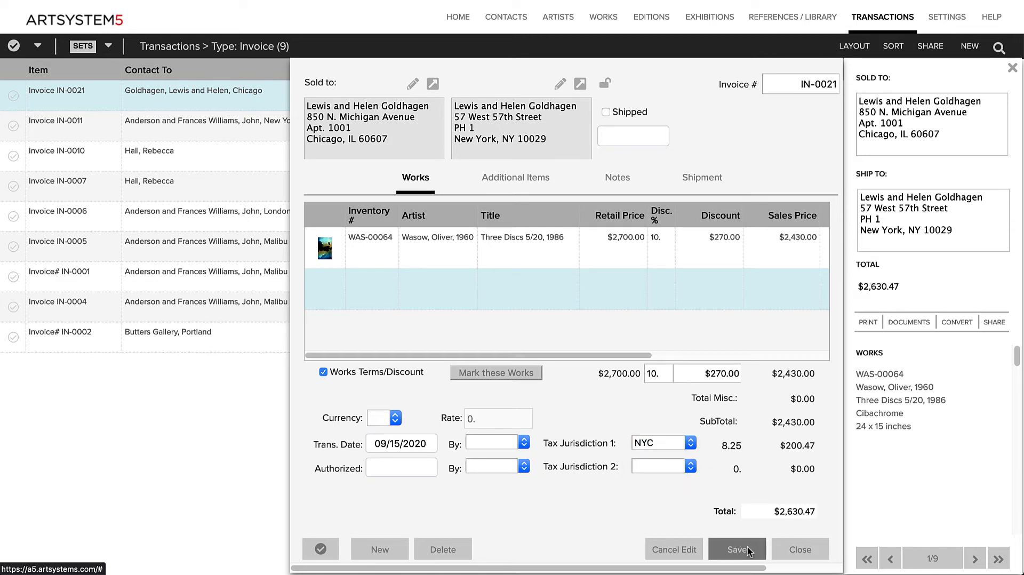
Add the note "Payment plan, monthly" to invoice IN-0021 and save it
left_click(630, 178)
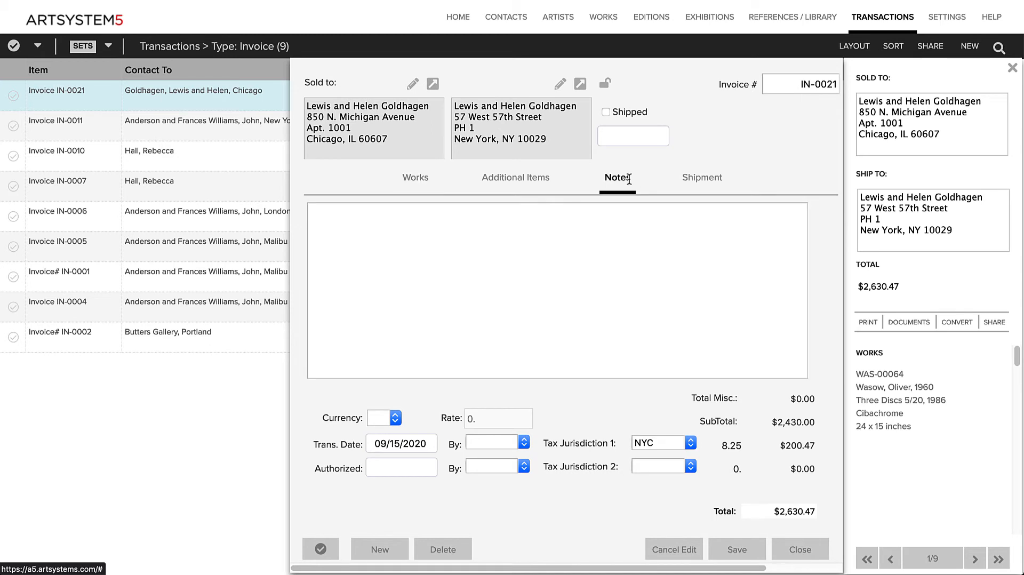
left_click(607, 221)
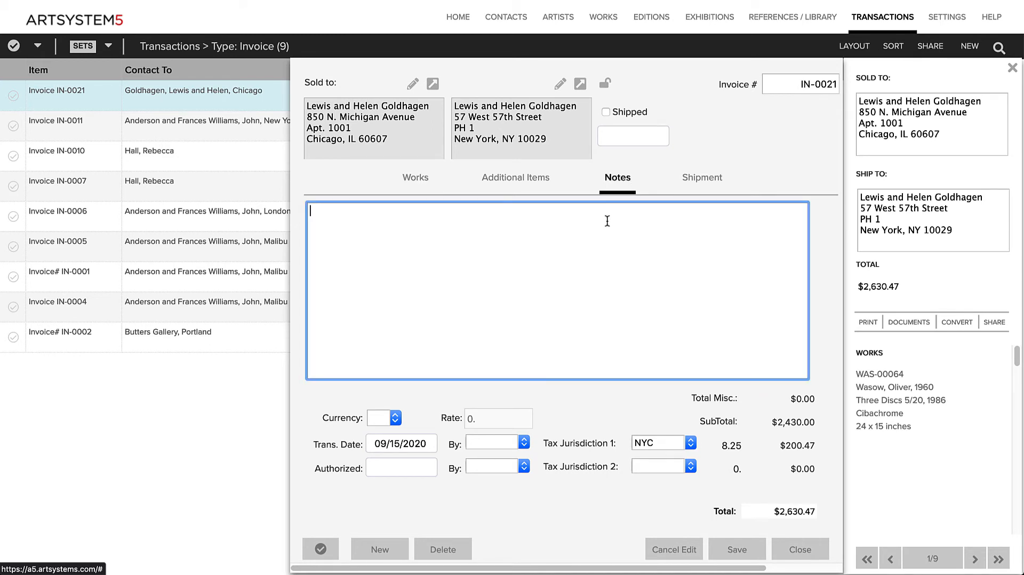
type("Payment plan, monthly")
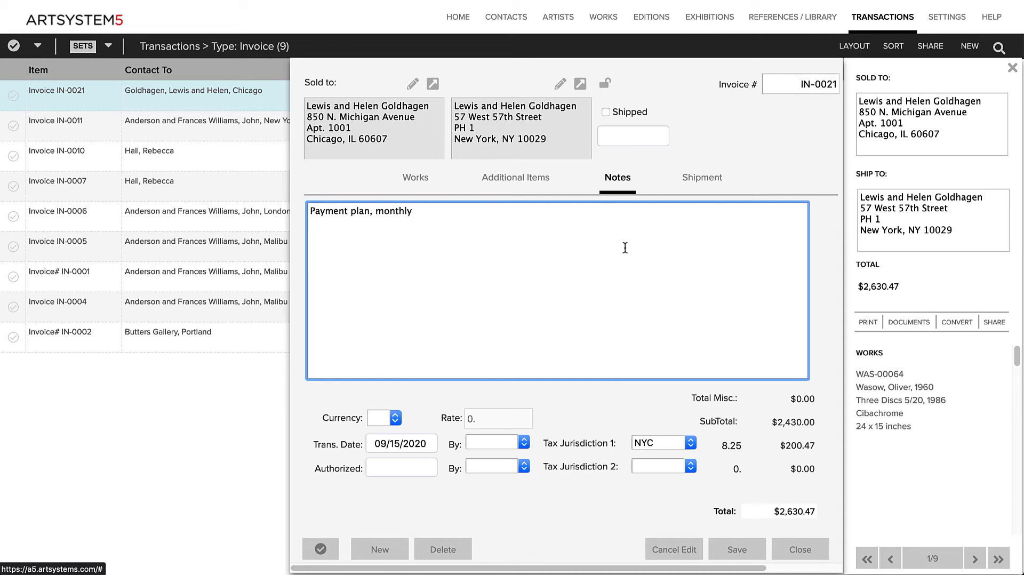
left_click(739, 549)
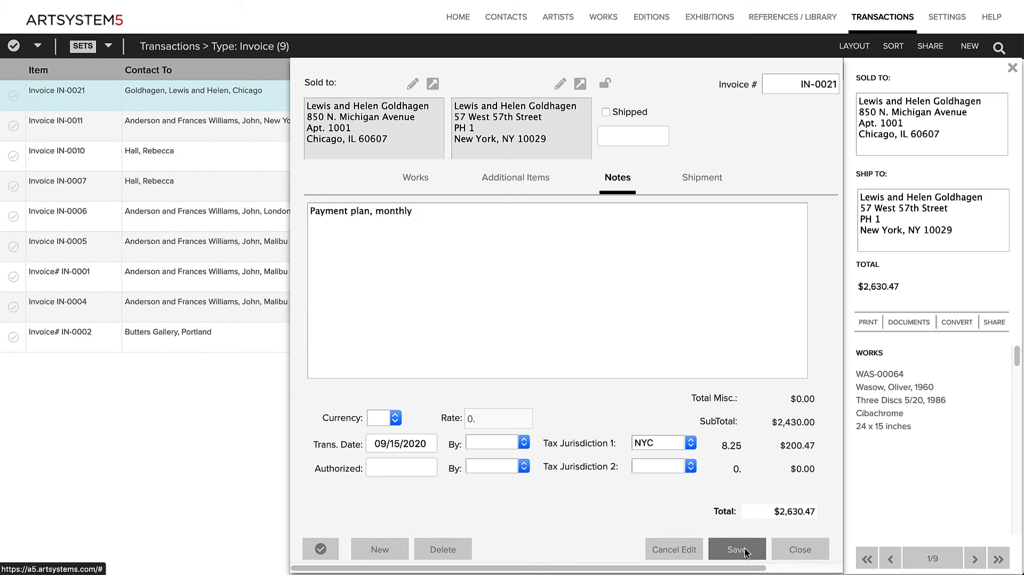
Add a Framing additional item described as "new frames" with an amount of 600 to the invoice and save it
left_click(515, 177)
left_click(364, 226)
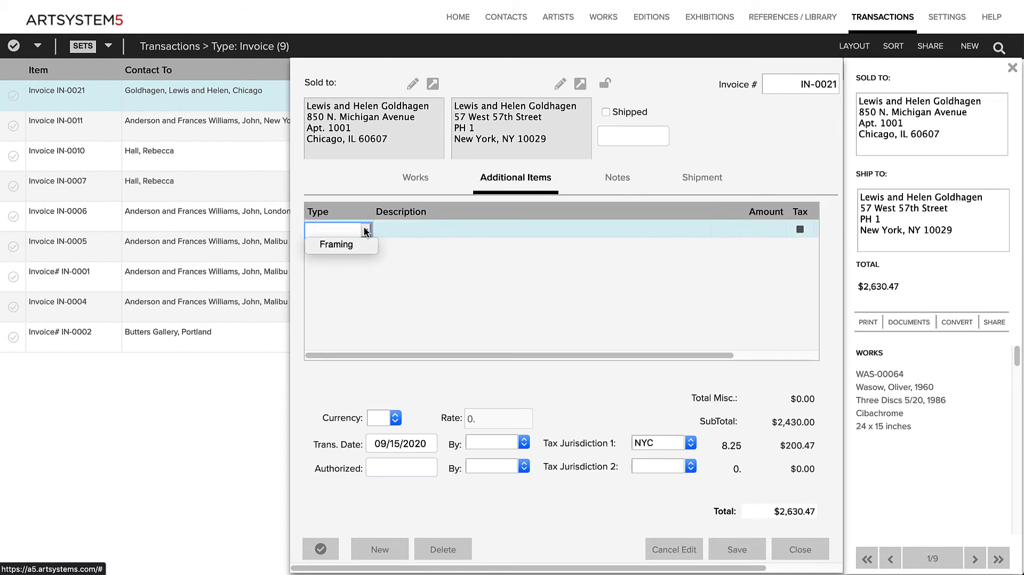
left_click(354, 244)
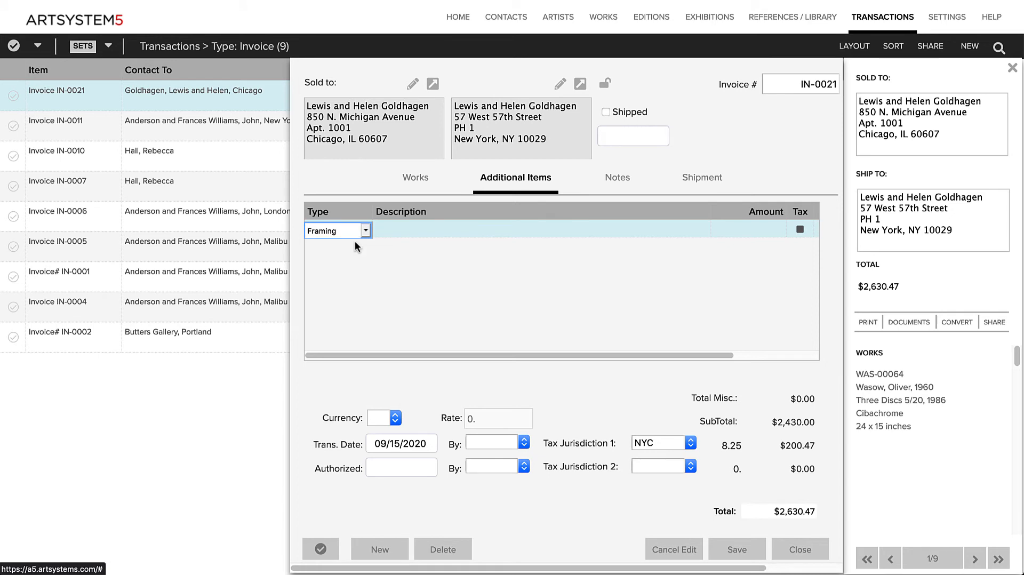
left_click(408, 229)
type("new frames")
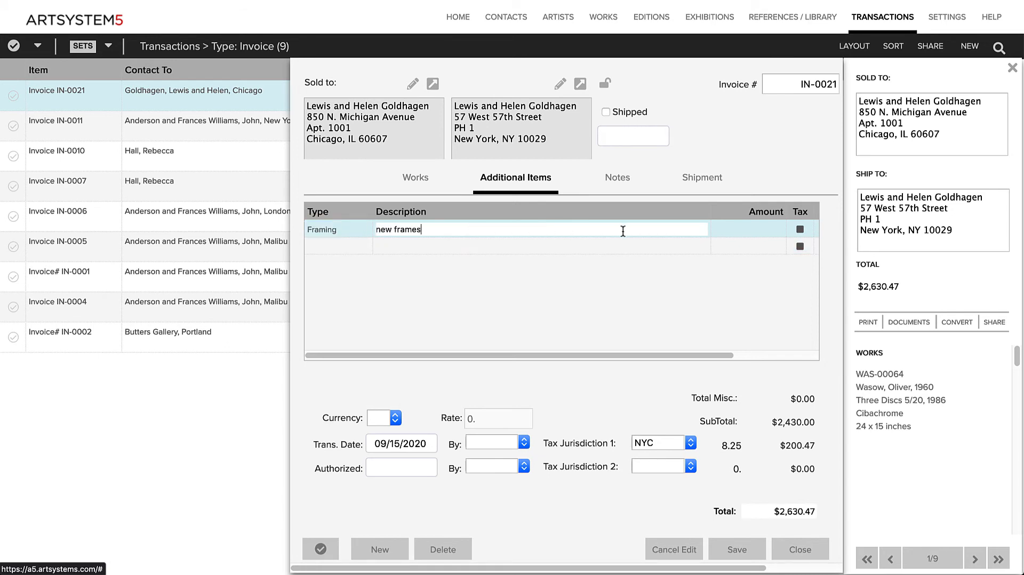
left_click(760, 231)
type("600")
left_click(761, 245)
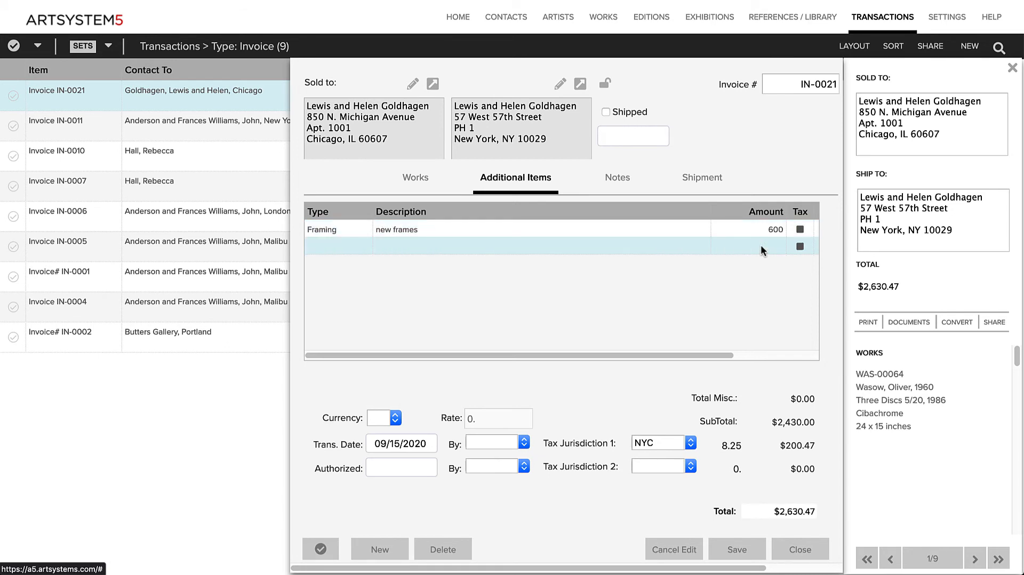
left_click(711, 546)
Fill in the shipment details: packed 09/15/2020 by LH, Dietl International as shipper and the note "Pickup scheduled", and save the invoice
left_click(688, 180)
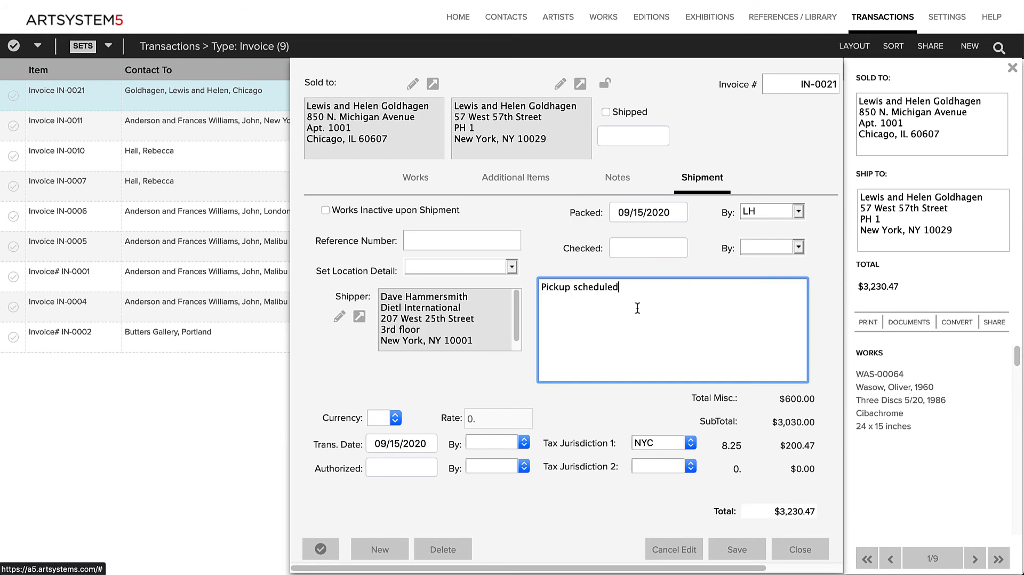
left_click(729, 549)
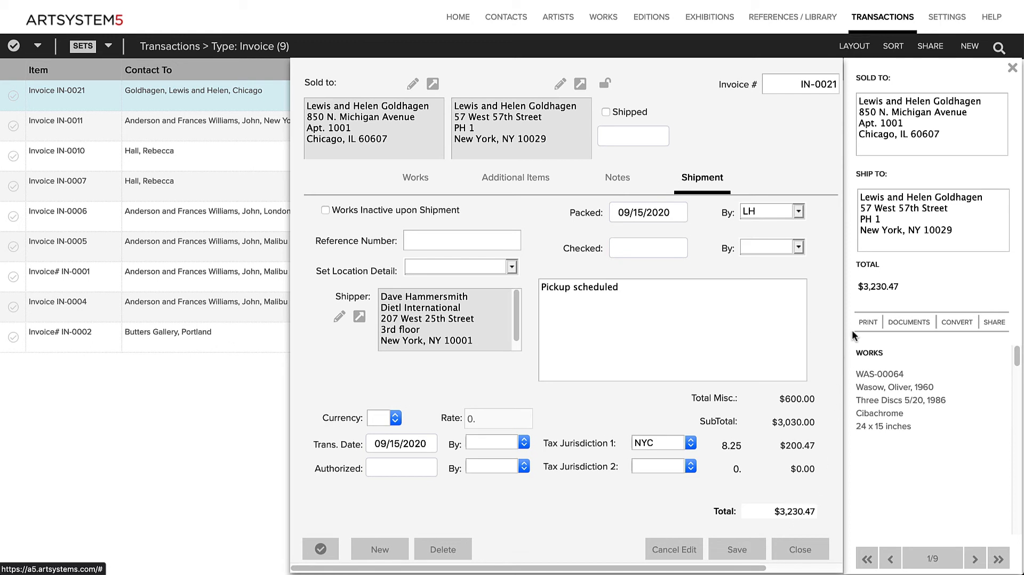
Preview the printable invoice and look at its print and e-mail dialogs without printing or sending it
left_click(865, 323)
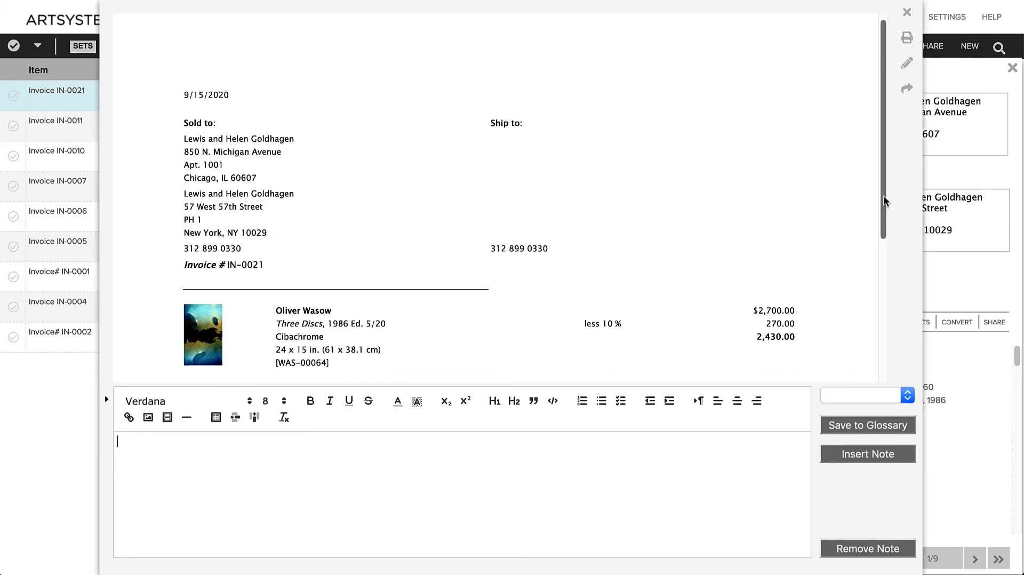
mouse_move(884, 195)
left_mouse_down()
mouse_move(895, 357)
mouse_move(884, 191)
left_mouse_up()
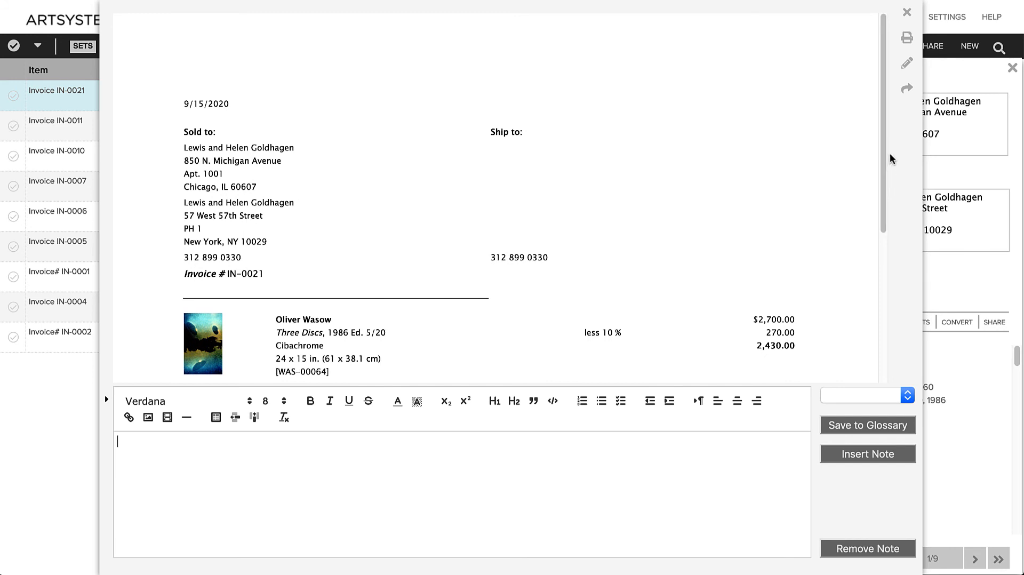
left_click(907, 38)
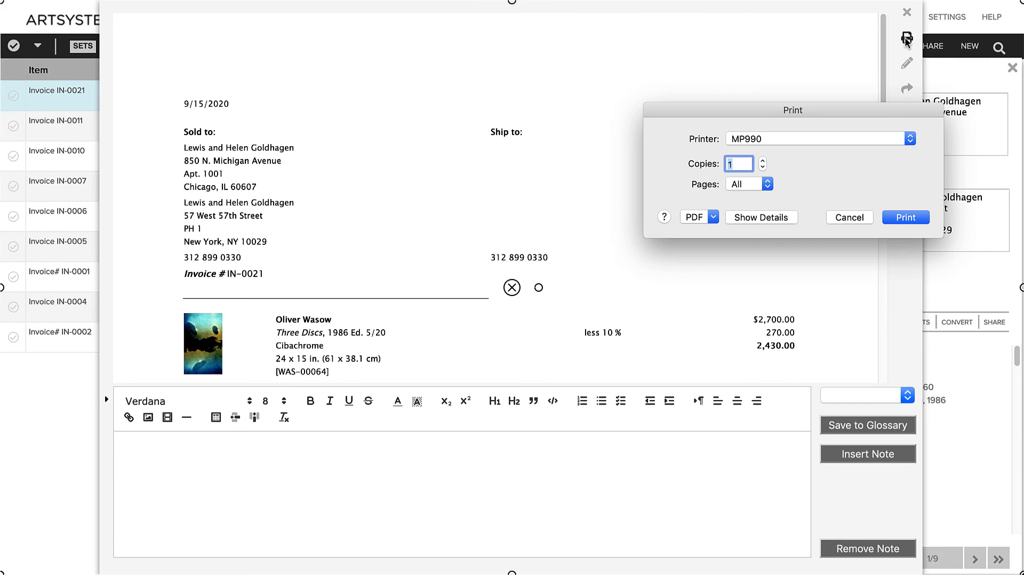
key("Escape")
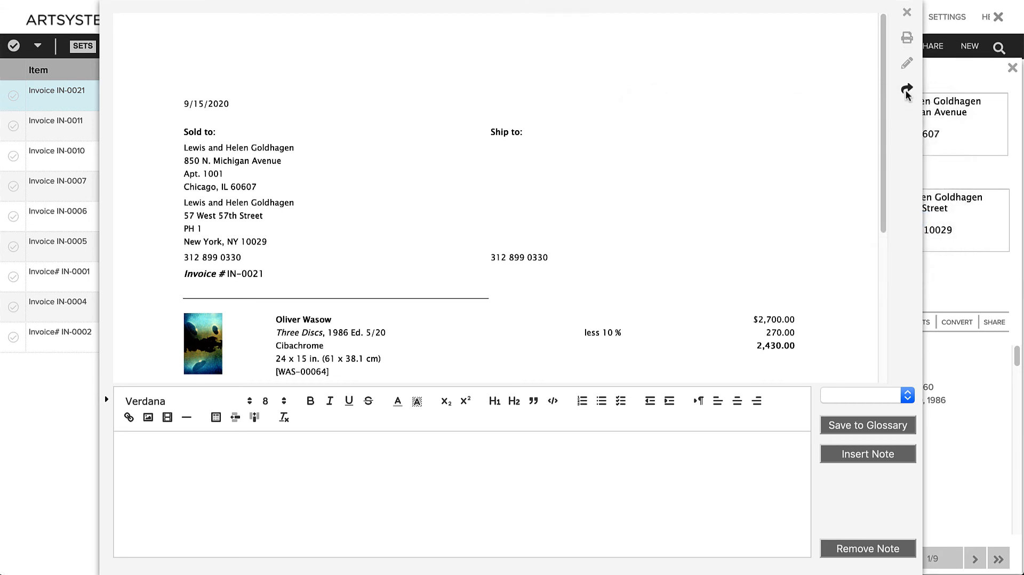
left_click(907, 90)
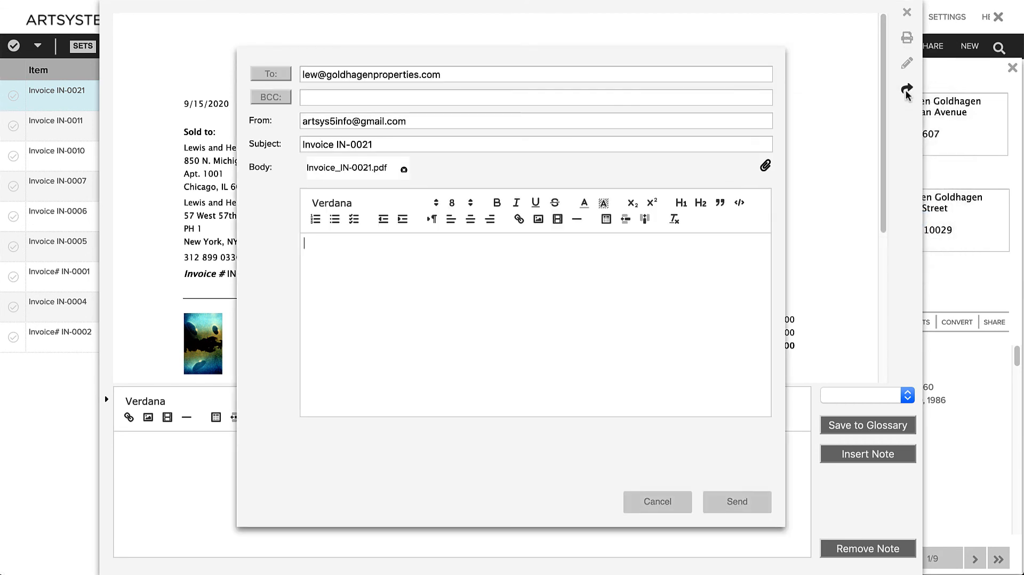
key("Escape")
left_click(908, 13)
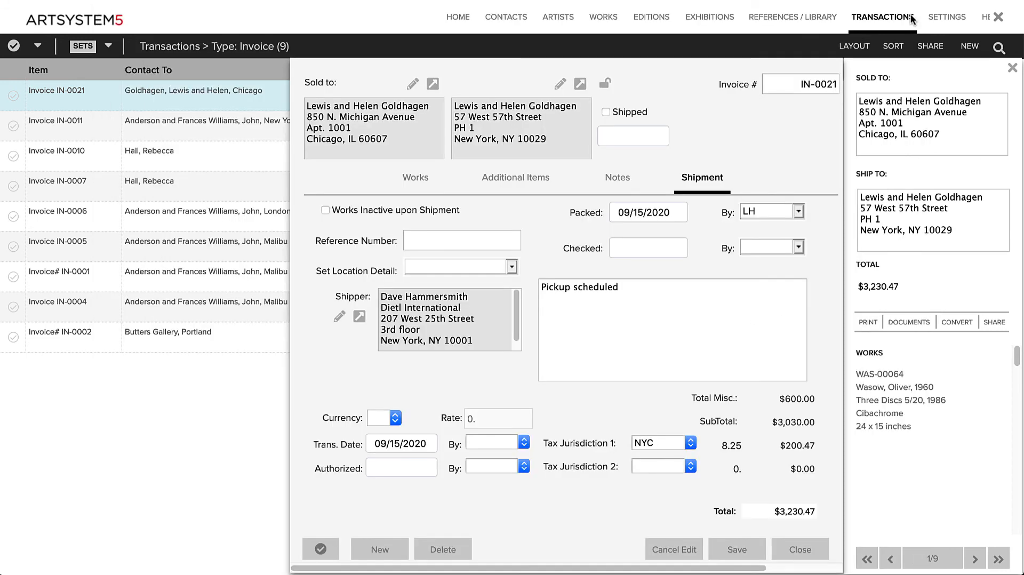
Review the document Invoice_IN-0021.rtf attached to the invoice and close the documents list
left_click(910, 323)
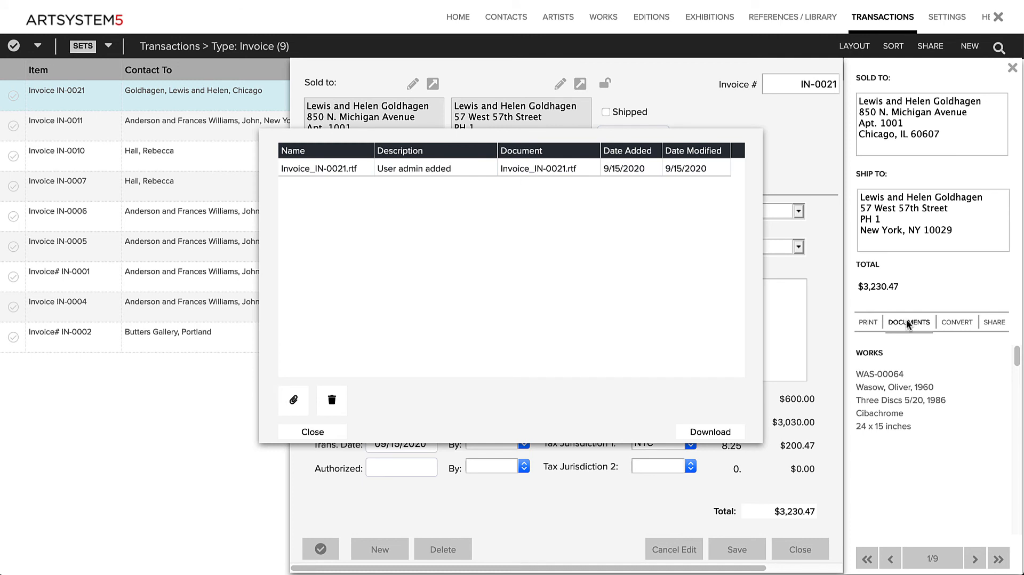
left_click(563, 170)
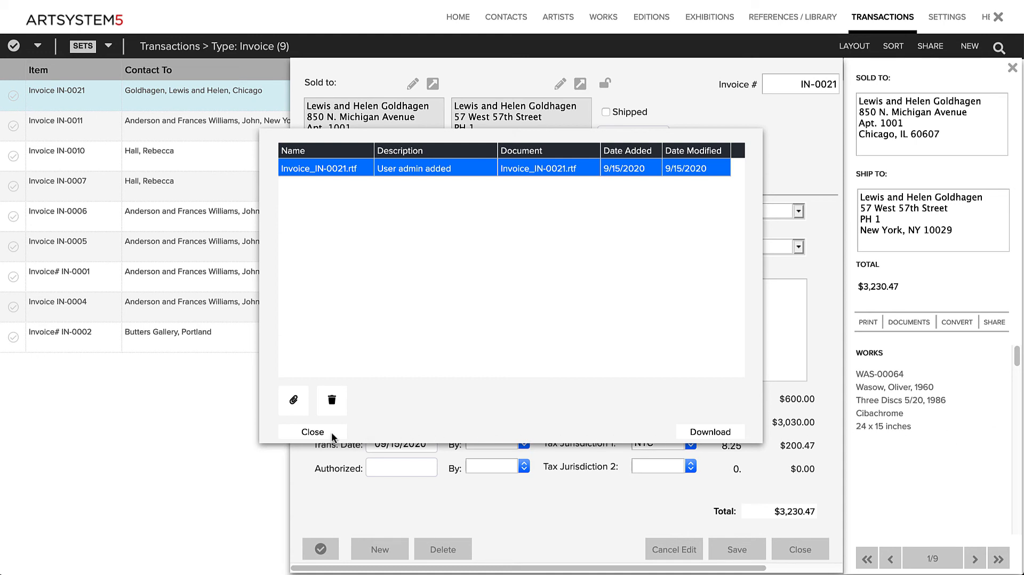
left_click(312, 432)
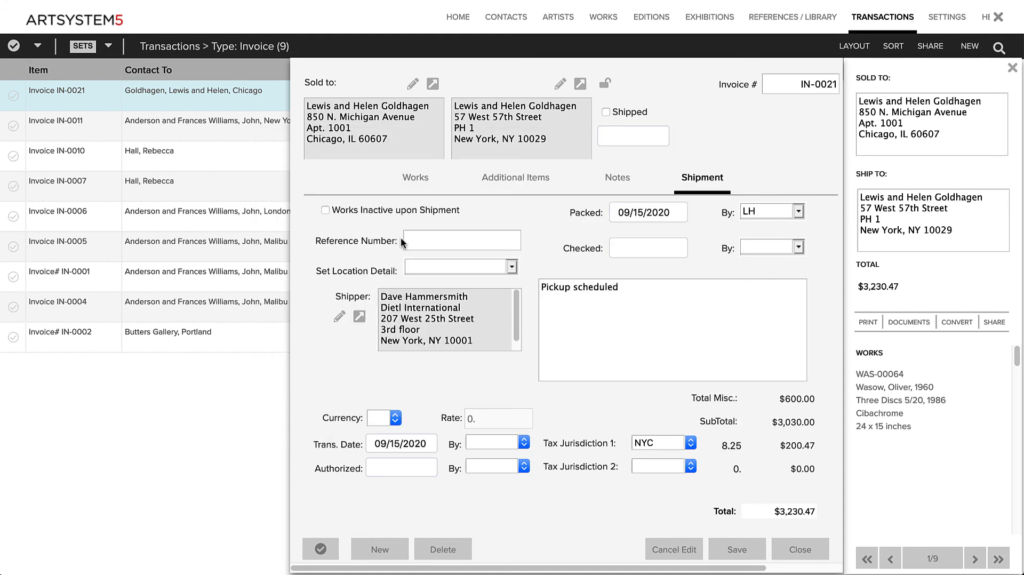
Mark the invoice as shipped and open the record of Three Discs 5/20 from the invoice's works
left_click(606, 112)
left_click(419, 181)
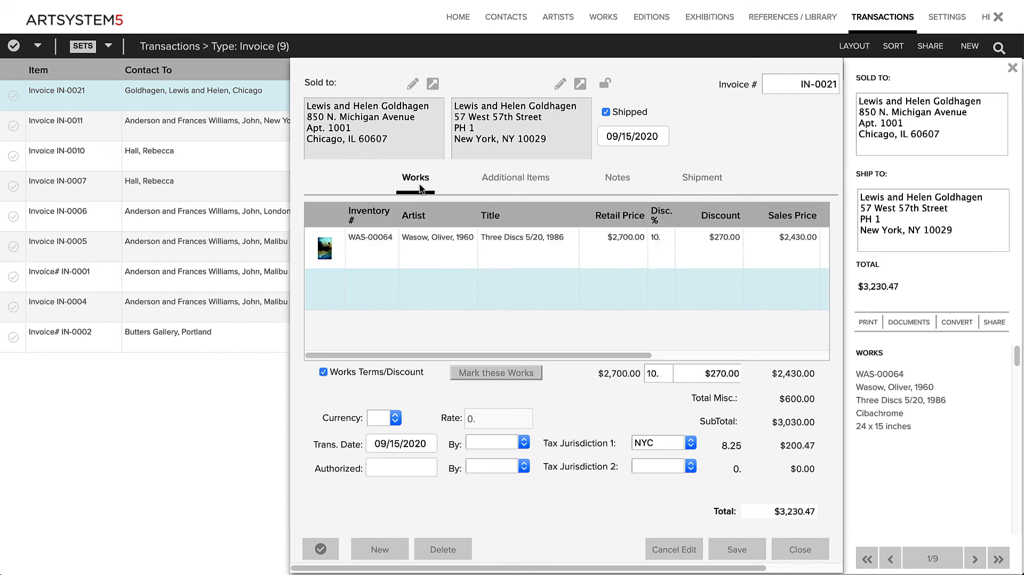
left_click(448, 250)
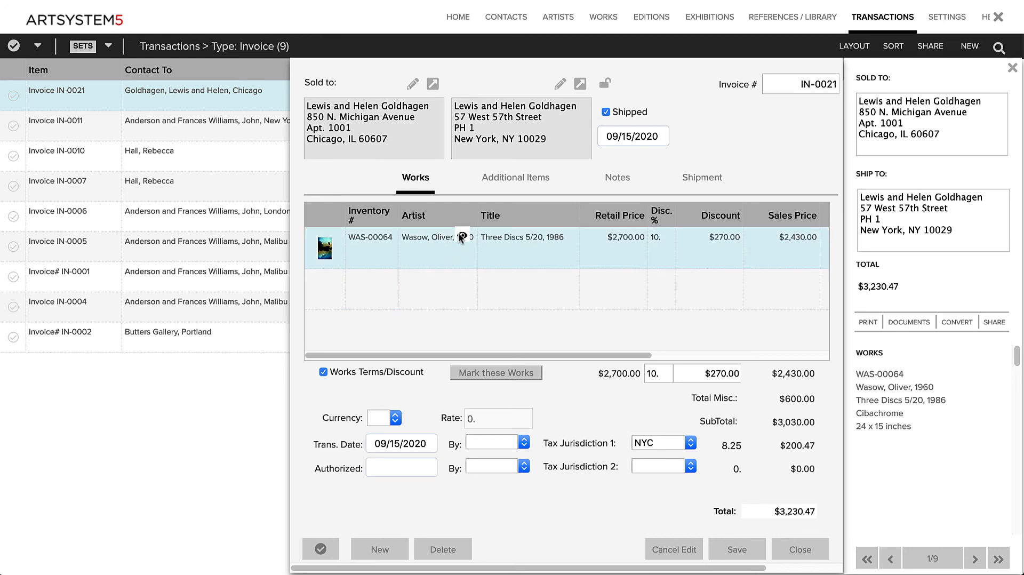
left_click(460, 236)
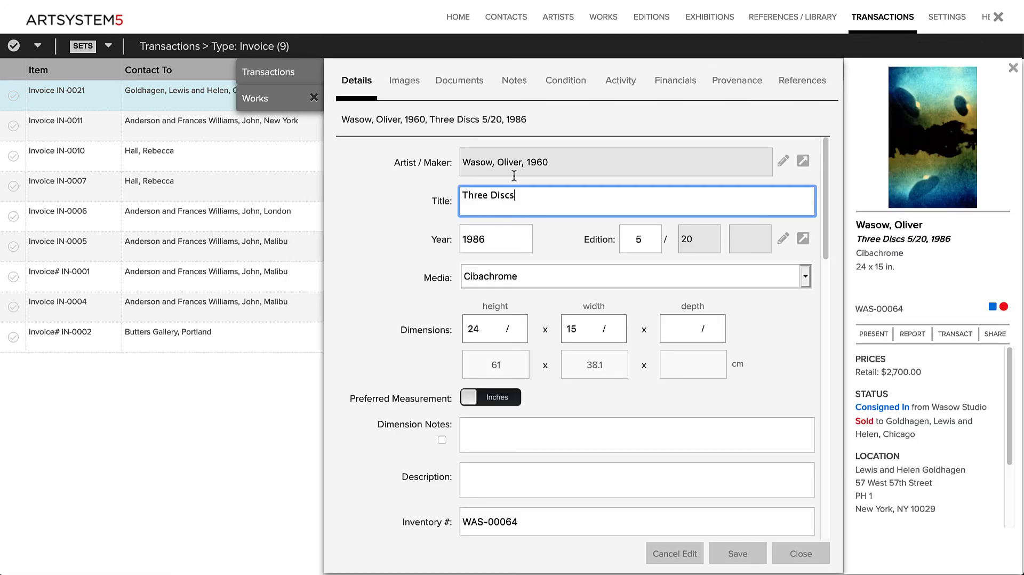
Check the location of Three Discs 5/20 and the invoice entry in its activity history
scroll(514, 176, "down", 5)
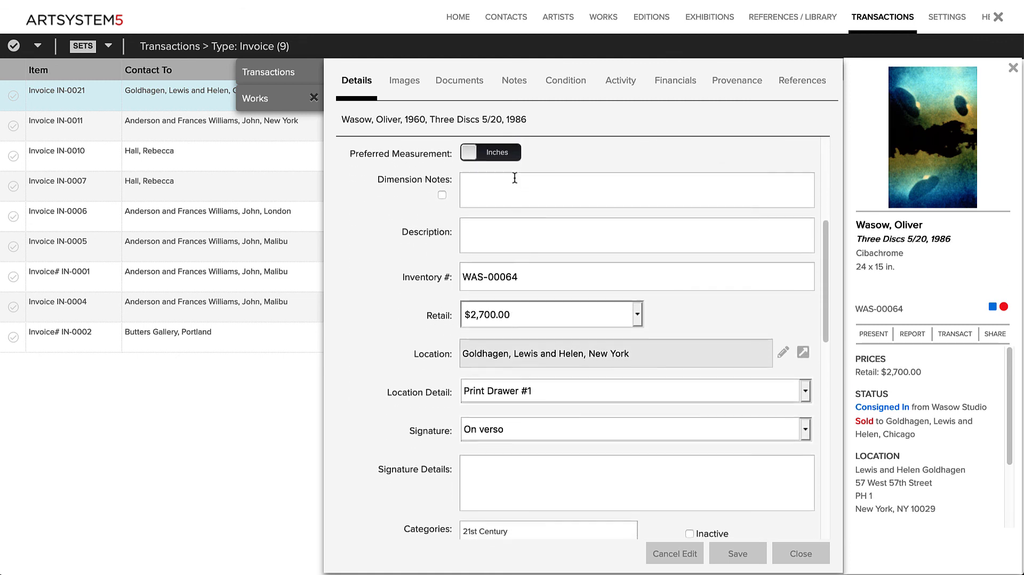
left_click(649, 338)
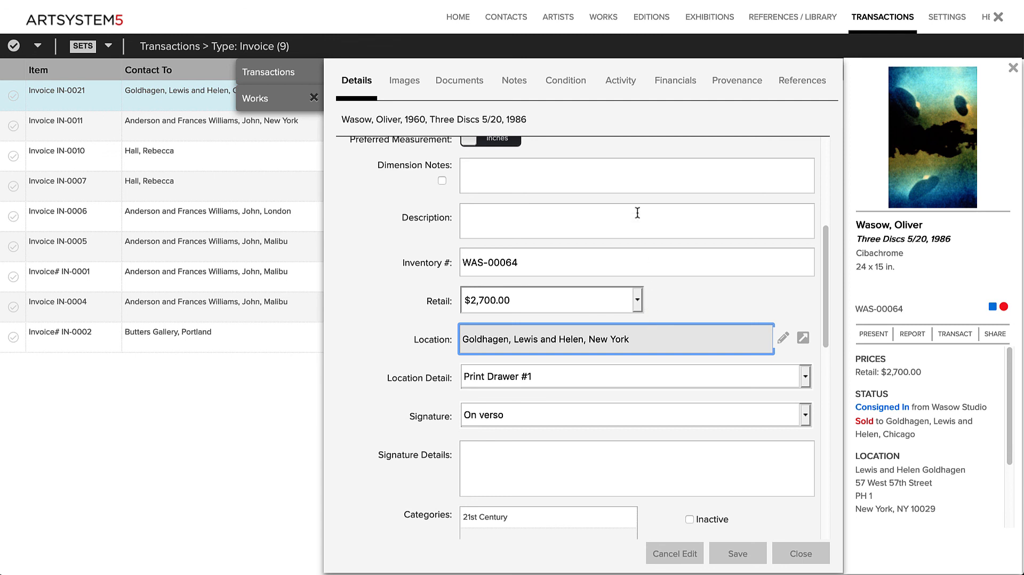
left_click(619, 85)
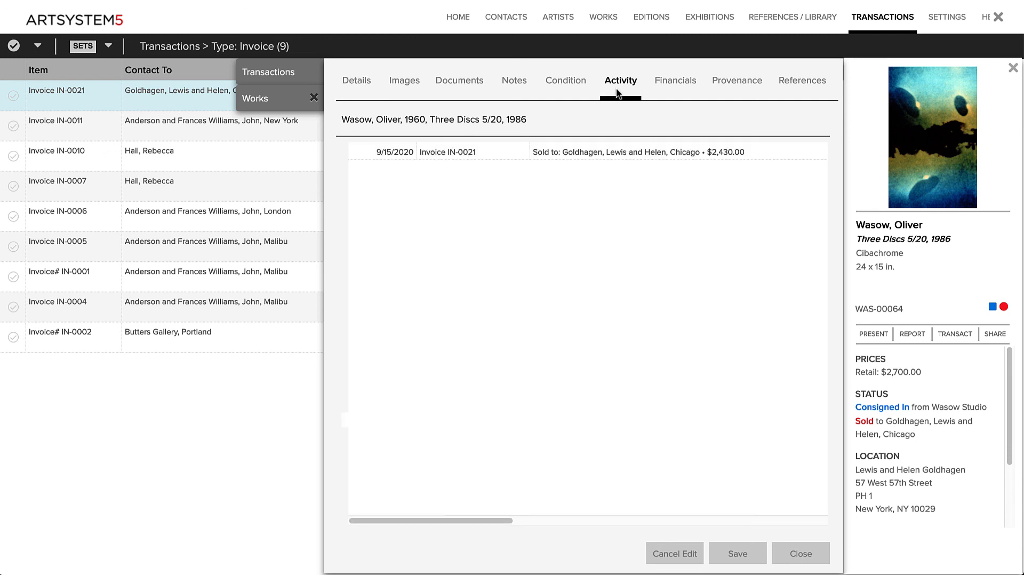
left_click(519, 155)
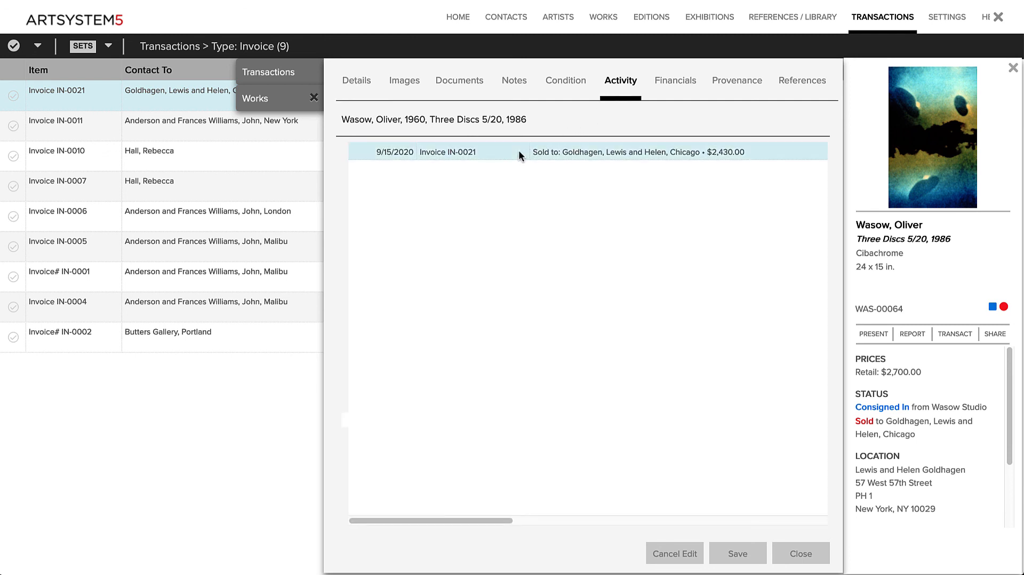